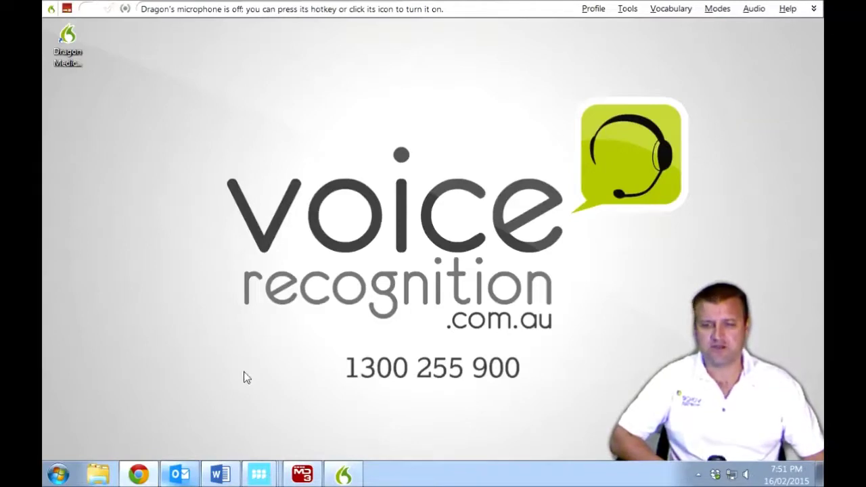
# Step: Switch to Medical Director with dictation on and view the patient's Current Rx, Progress, Past history, Results, Letters and Imm. records
pyautogui.click(302, 473)
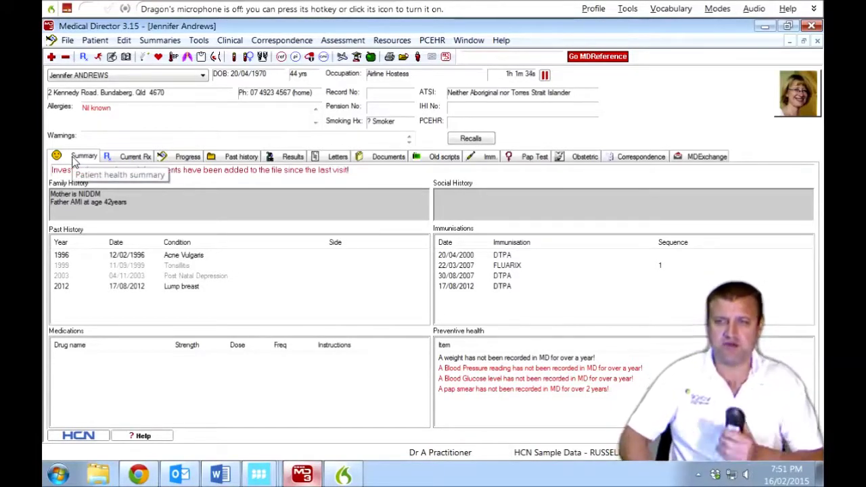
pyautogui.press('KP_Add')
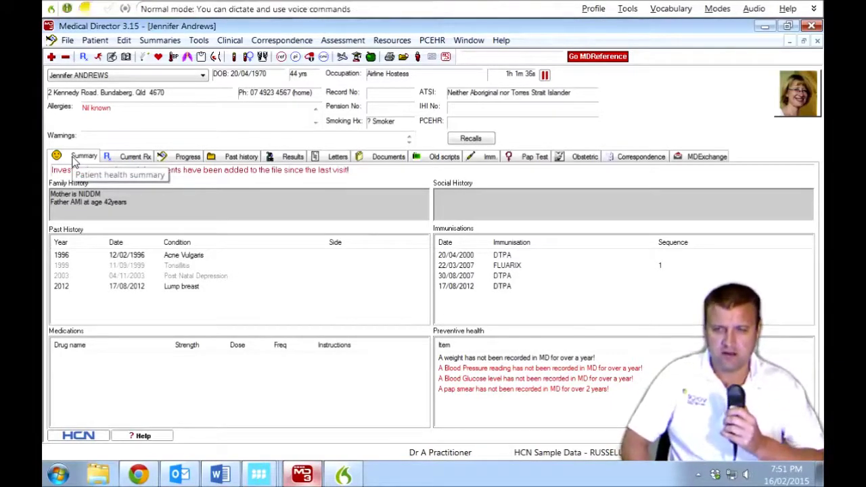
pyautogui.click(129, 157)
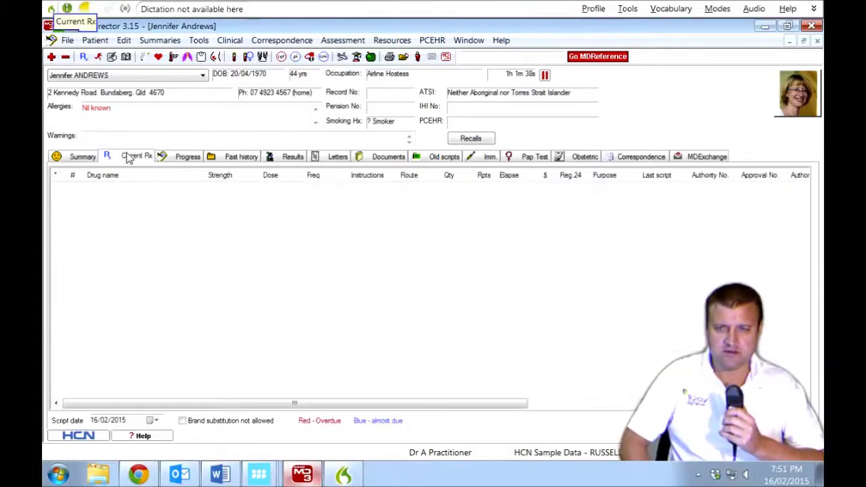
pyautogui.click(183, 157)
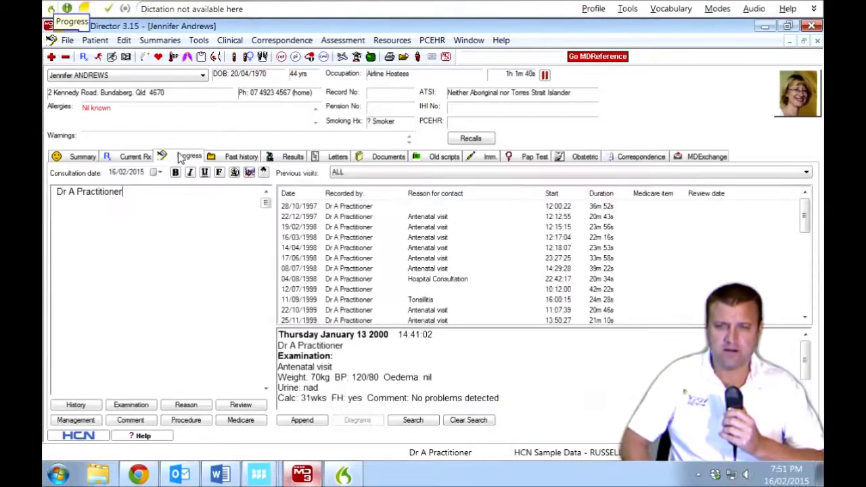
pyautogui.click(234, 157)
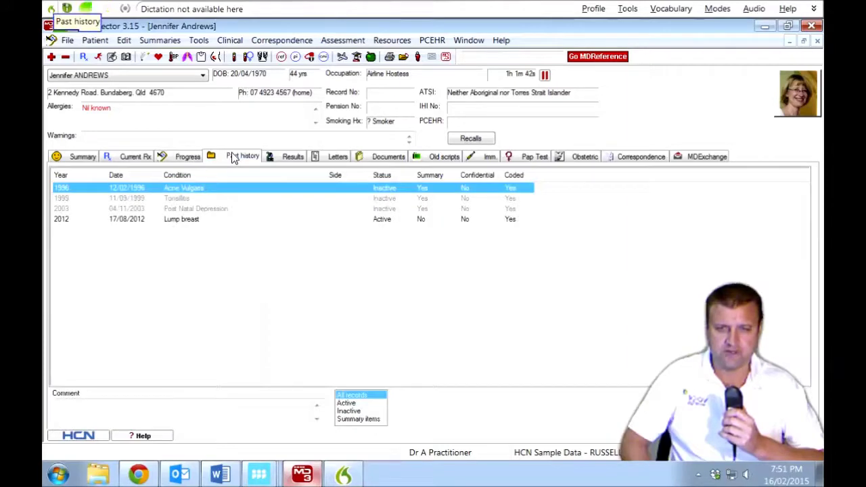
pyautogui.click(289, 157)
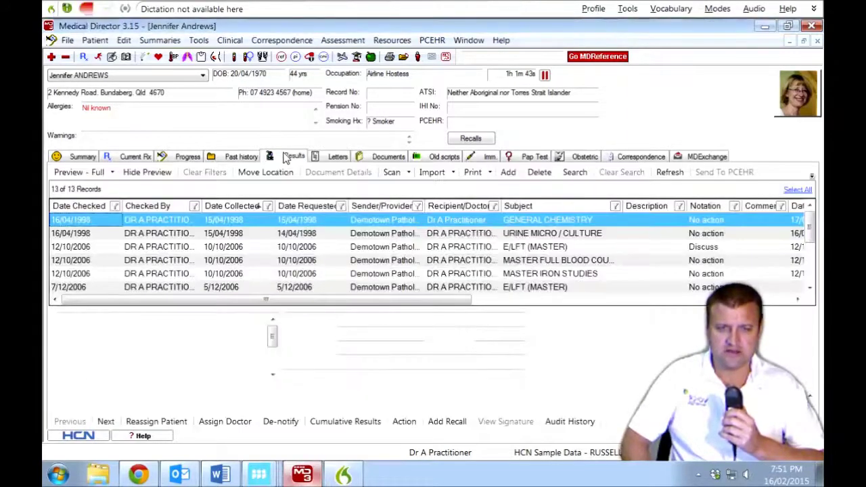
pyautogui.click(333, 156)
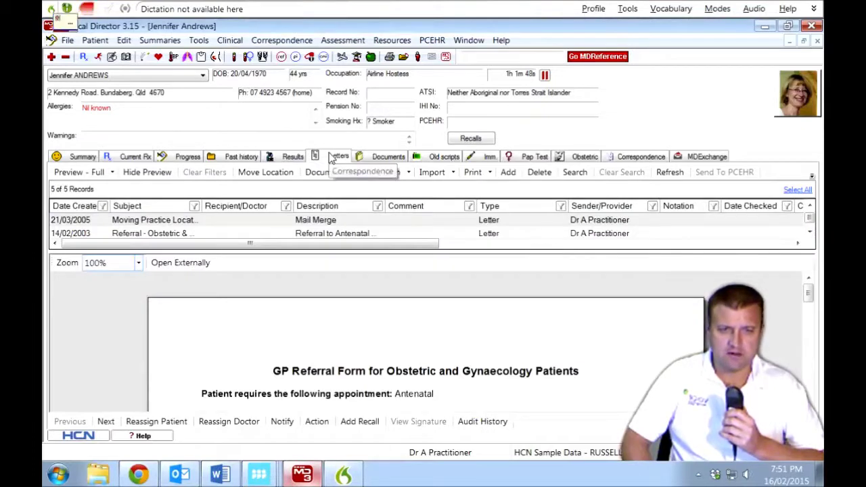
pyautogui.click(486, 157)
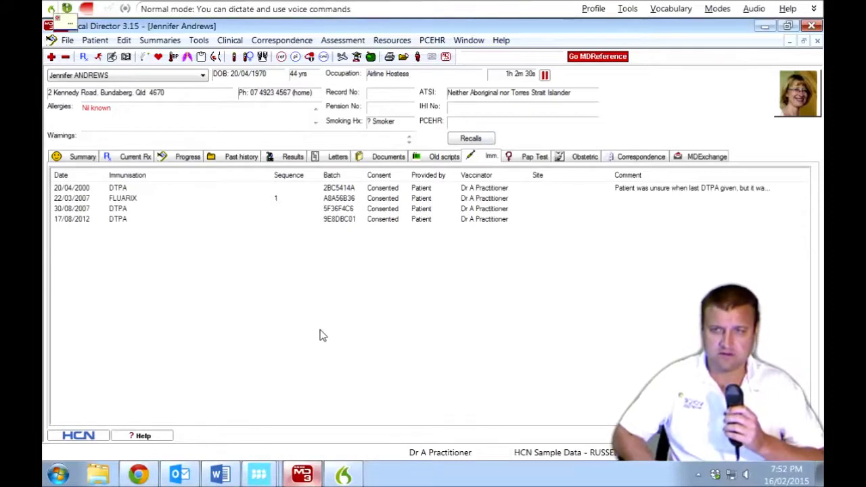
# Step: Show the patient's Progress notes and start a new History entry with dictation on
pyautogui.click(181, 157)
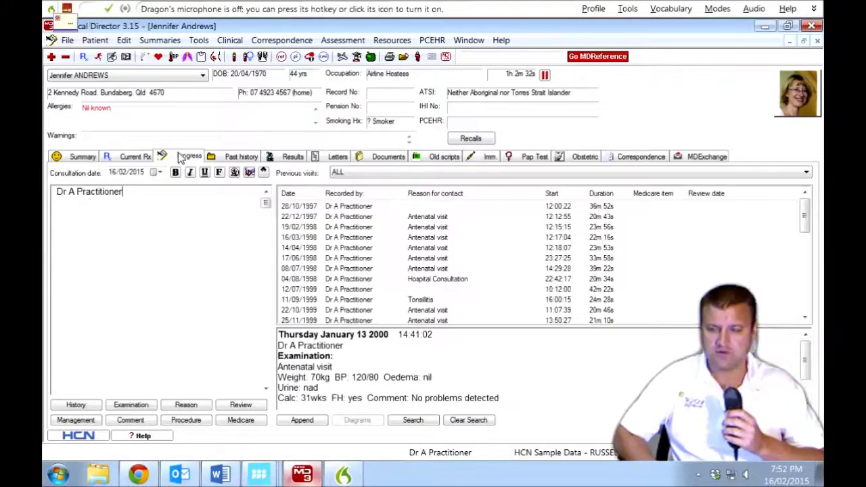
pyautogui.press('KP_Add')
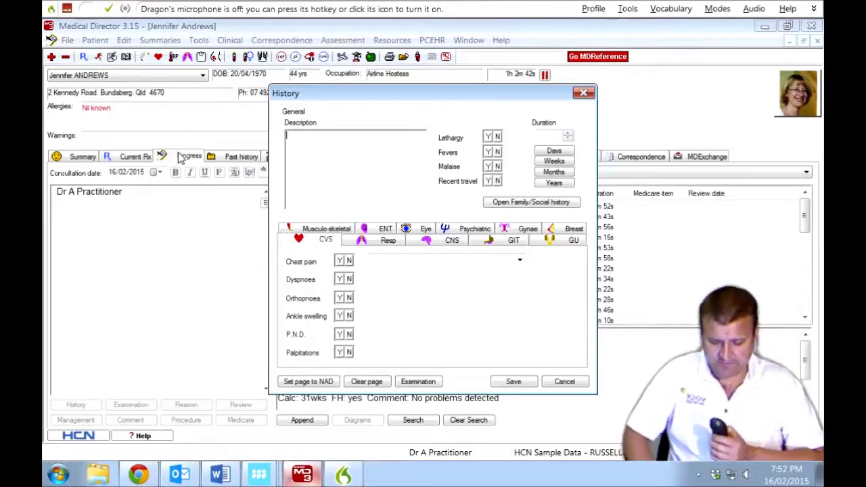
pyautogui.press('KP_Add')
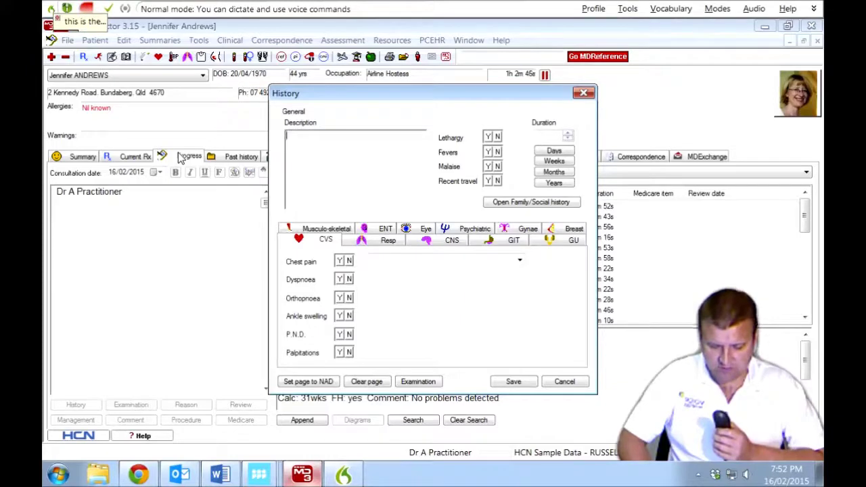
# Step: Start the description "This is the first admission for this 56-year-old, who states she was in her usual state of good health until one week prior to admission."
pyautogui.write('This is the first admission for this 56-year-old')
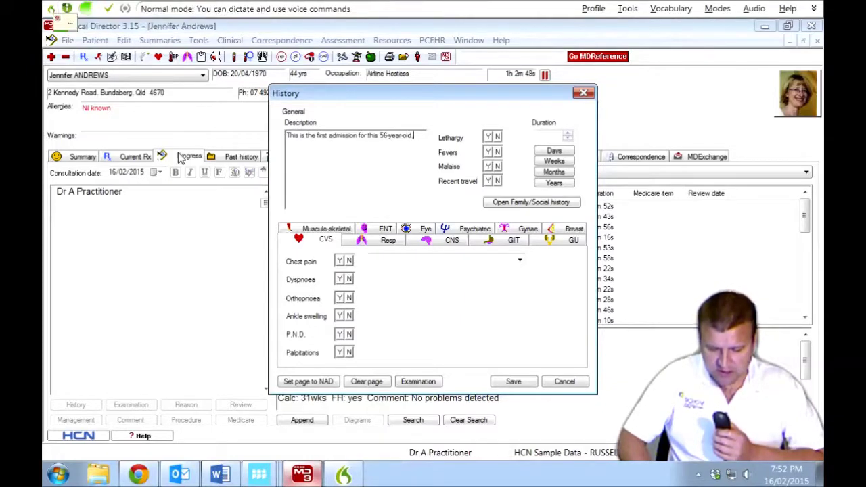
pyautogui.write(', who states she was')
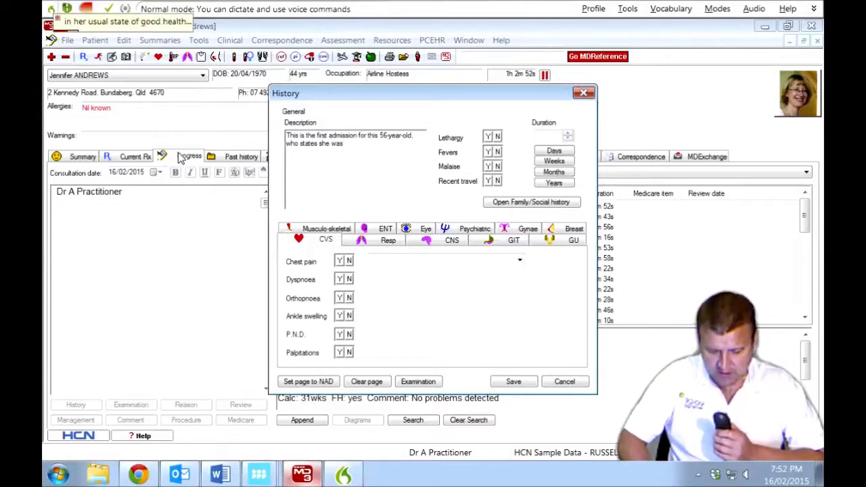
pyautogui.write(' in her usual state of good health until one week prior to admission.')
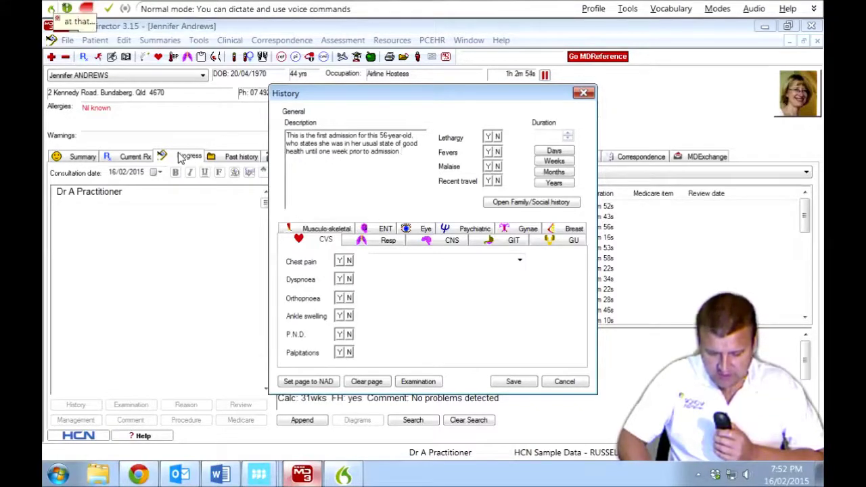
# Step: Continue the description with the abrupt onset of dull, aching chest pain that began in the parasternal area and radiated up to her neck
pyautogui.write(' At that time she noticed the abrupt onset')
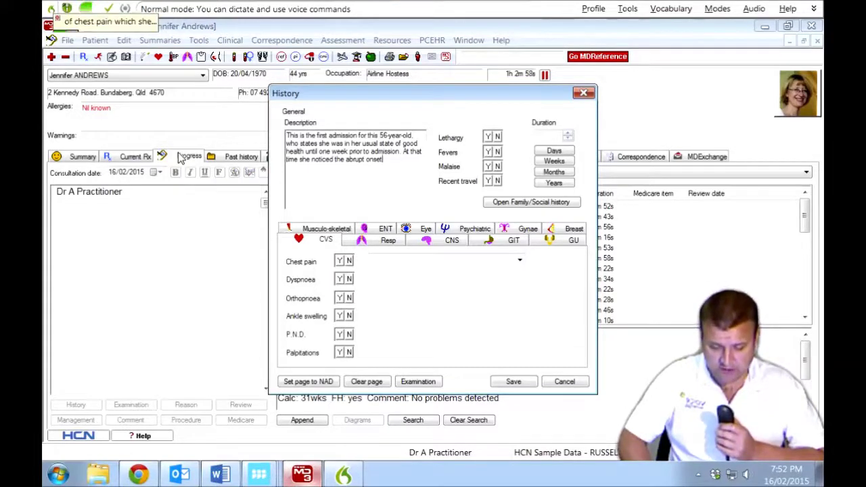
pyautogui.write(' of chest pain which she described as dull and aching in character.')
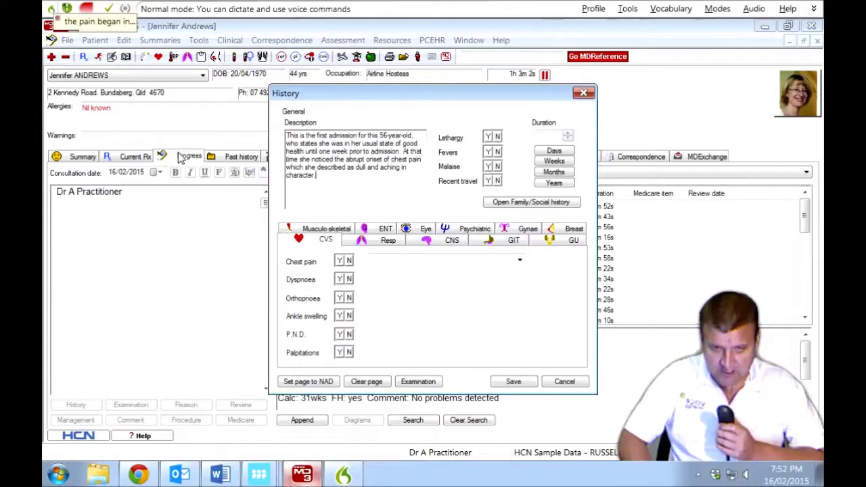
pyautogui.write(' The pain began in the parasternal area and radiated up to her neck.')
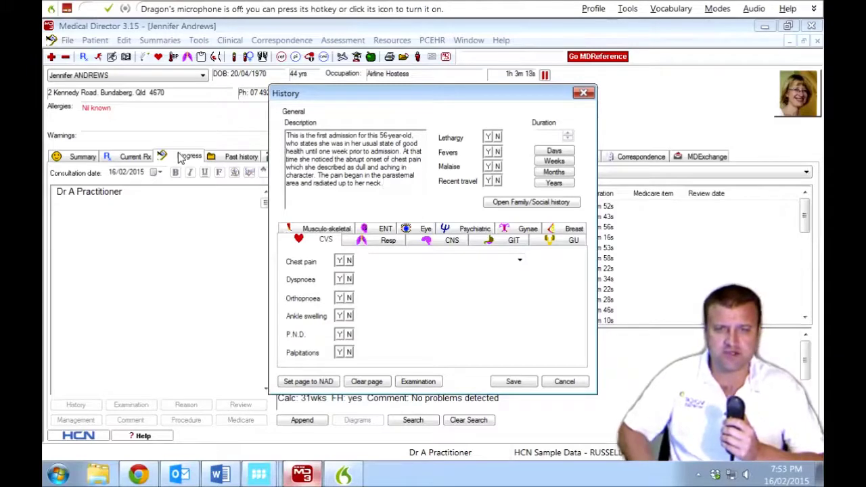
# Step: Change the age in the history description to 54 and delete the words "first admission"
pyautogui.press('KP_Add')
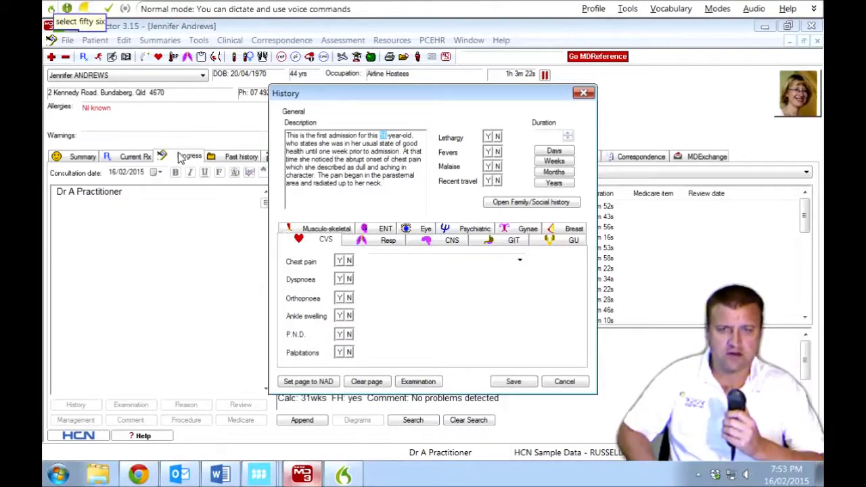
pyautogui.write('54')
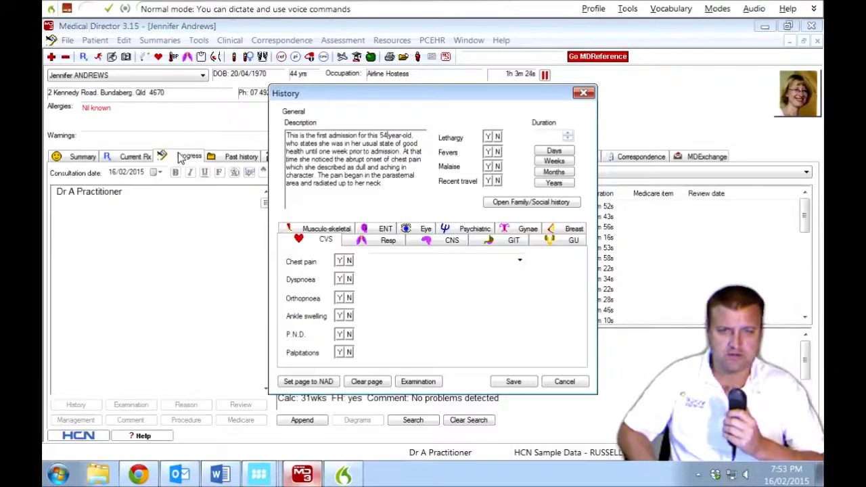
pyautogui.press('KP_Add')
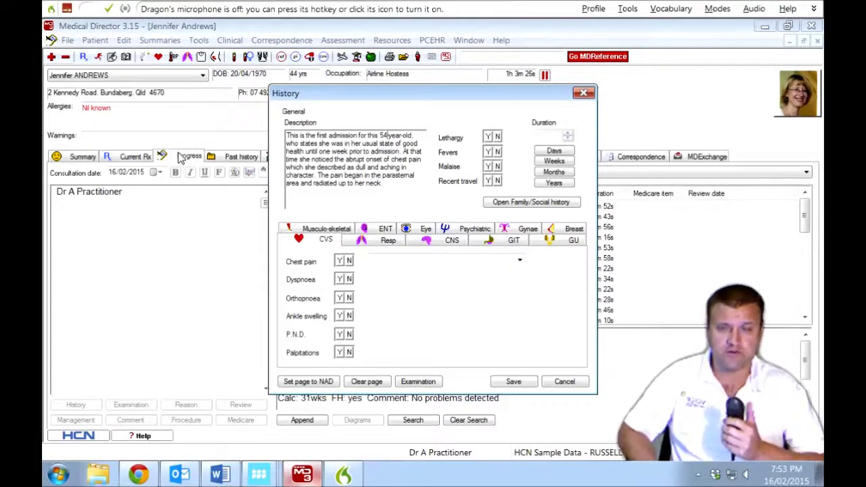
pyautogui.press('KP_Add')
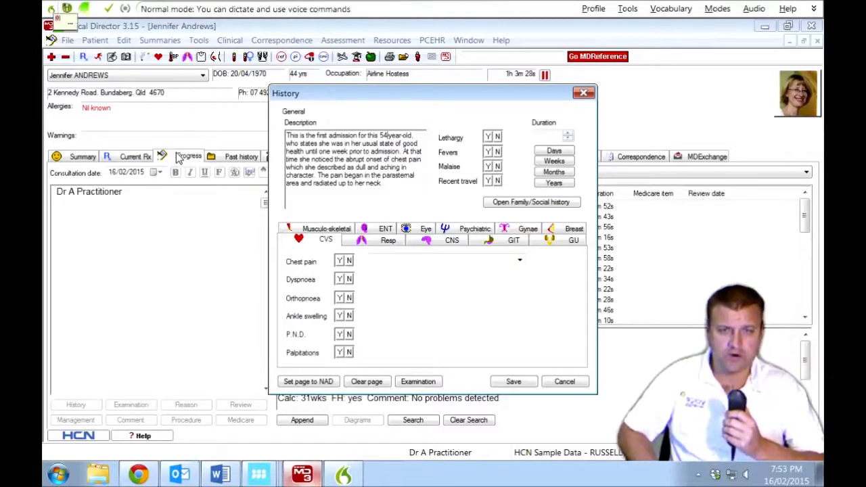
pyautogui.press('KP_Add')
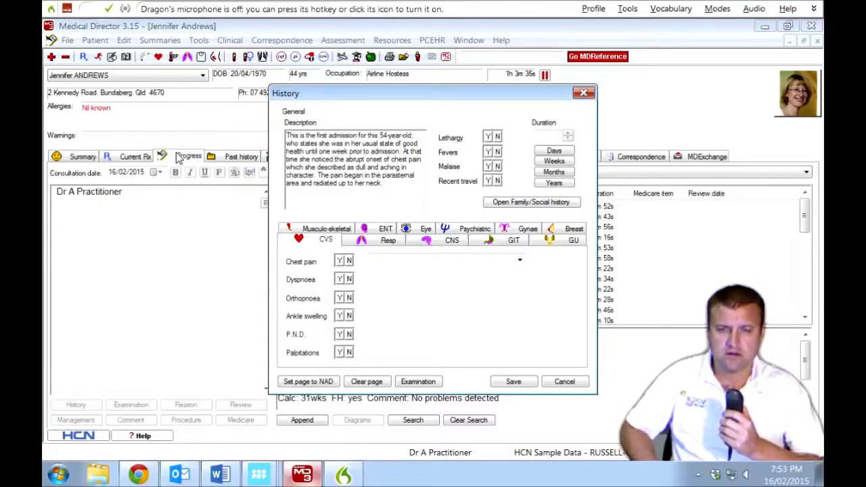
pyautogui.press('KP_Add')
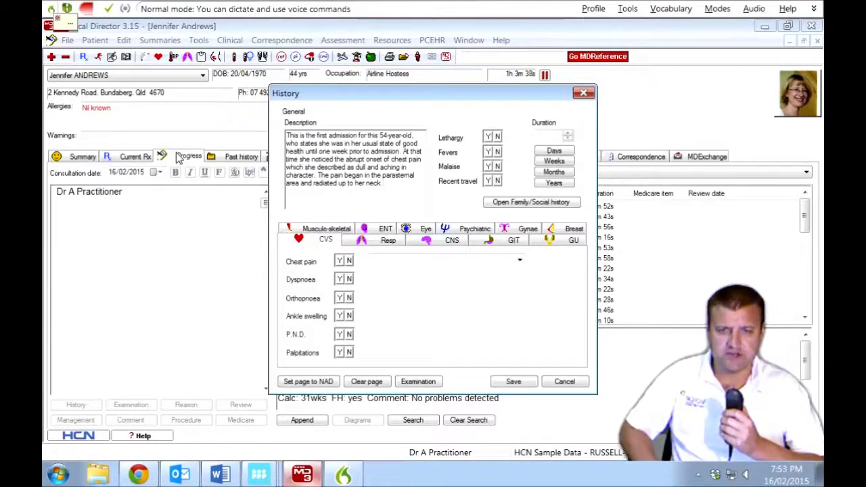
pyautogui.press('KP_Add')
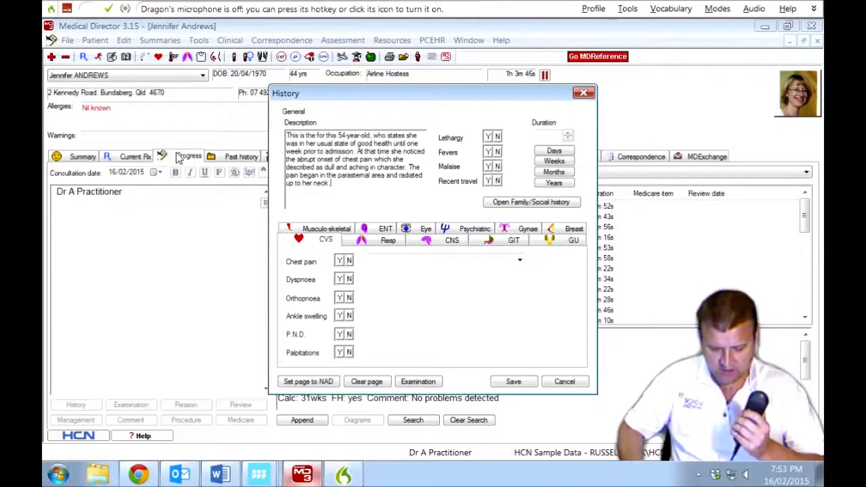
# Step: Add that the first episode of pain occurred one week ago while working in the garden at midday, and close the History entry without saving
pyautogui.press('KP_Add')
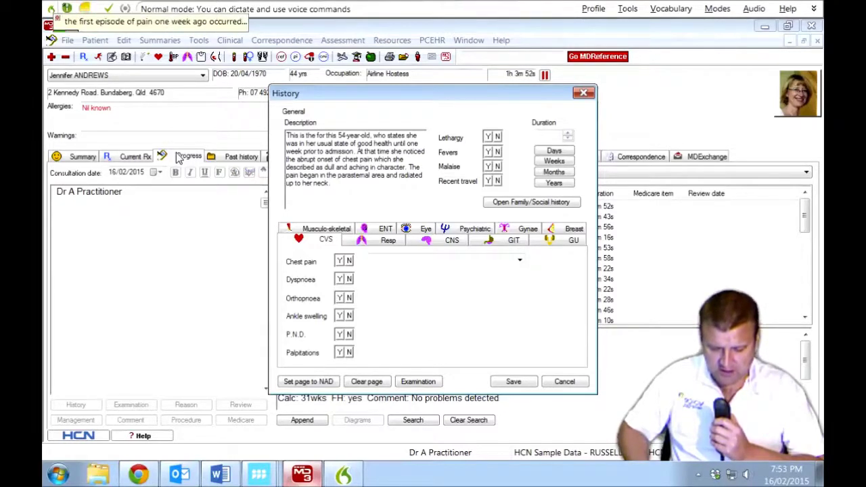
pyautogui.press('KP_Add')
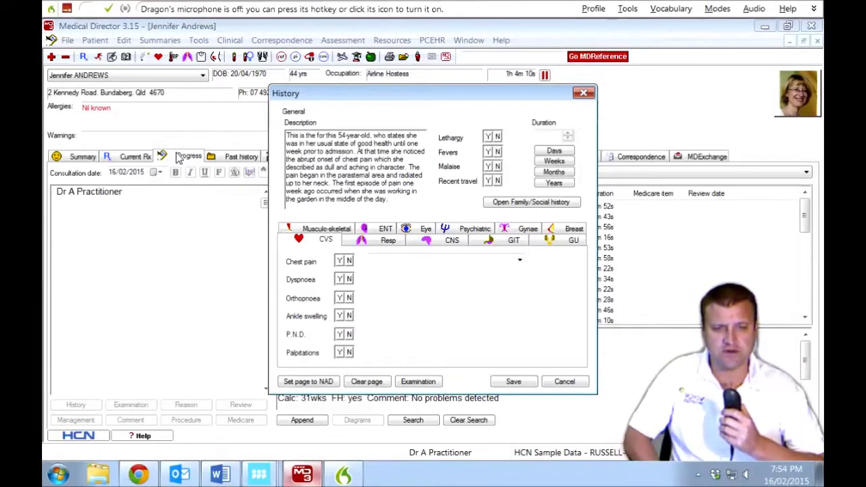
pyautogui.press('KP_Add')
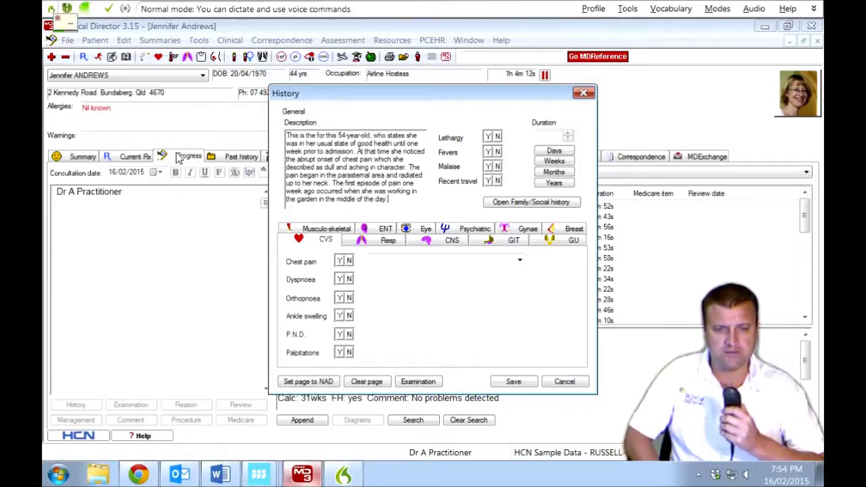
pyautogui.press('Escape')
pyautogui.press('KP_Add')
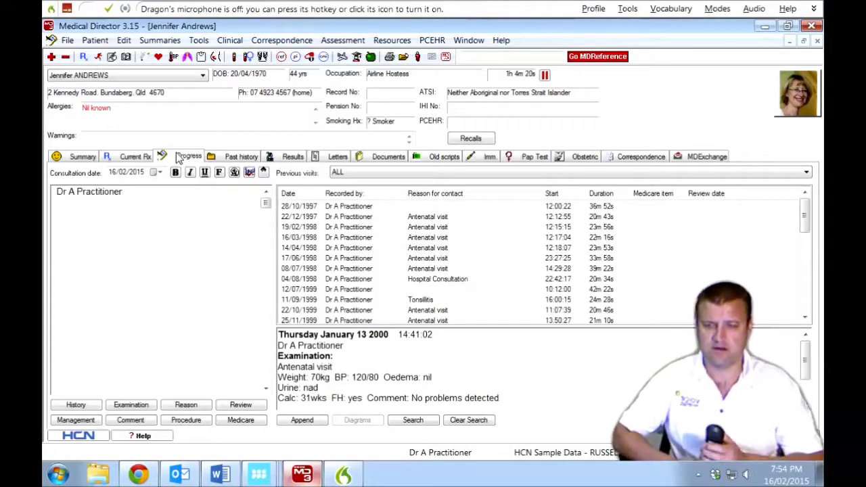
pyautogui.click(259, 474)
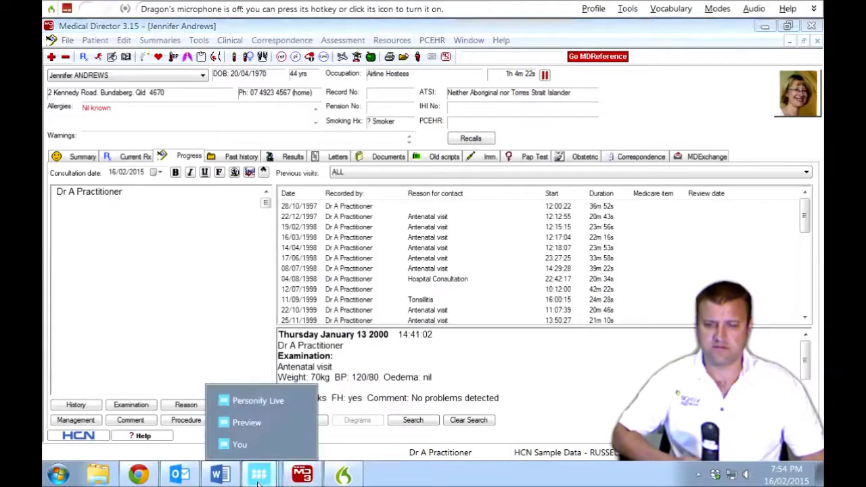
pyautogui.click(256, 406)
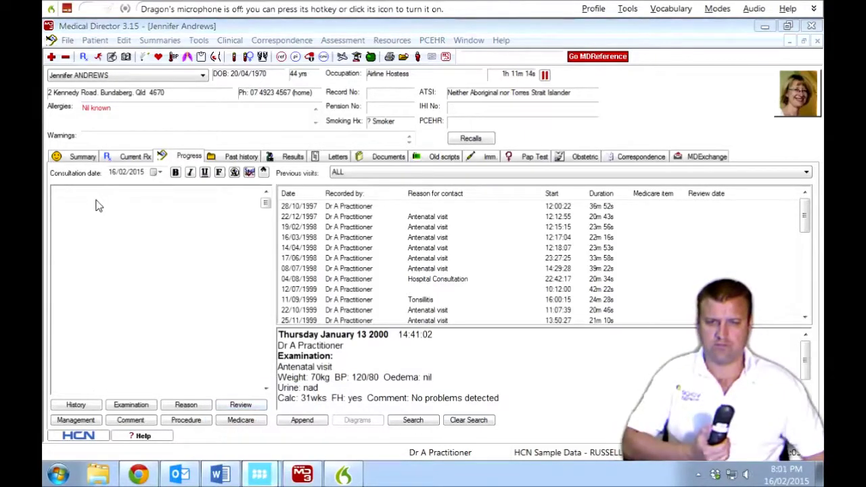
# Step: Dictate the progress note on two additional pain episodes: 15 minutes while walking her dog three days ago, and 30 minutes this evening, waking her
pyautogui.click(115, 217)
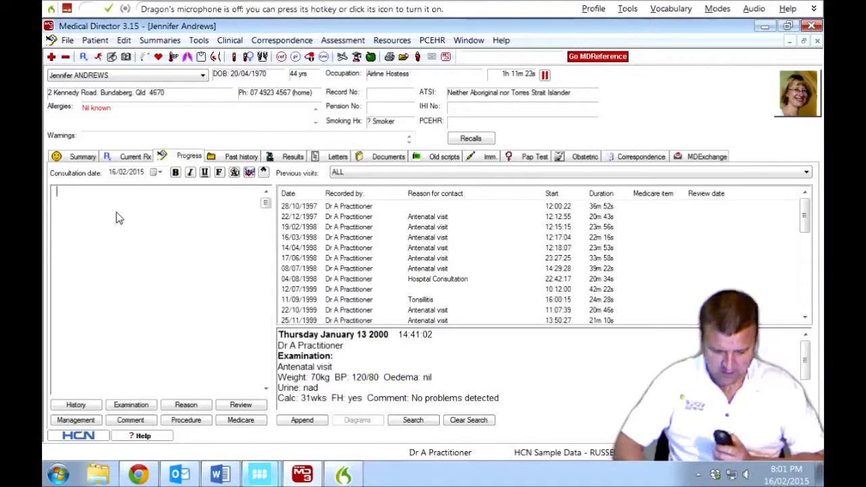
pyautogui.press('KP_Add')
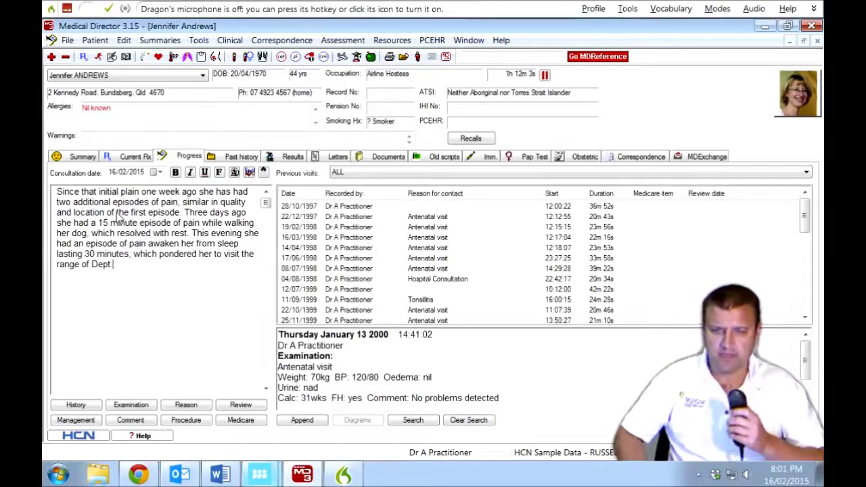
# Step: Correct "the range of Dept" at the end of the progress note to "the emergency department"
pyautogui.press('KP_Add')
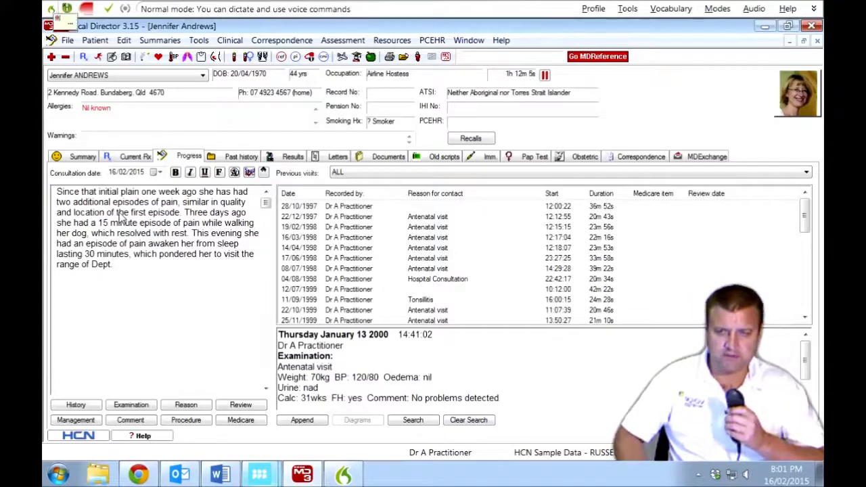
pyautogui.press('KP_Add')
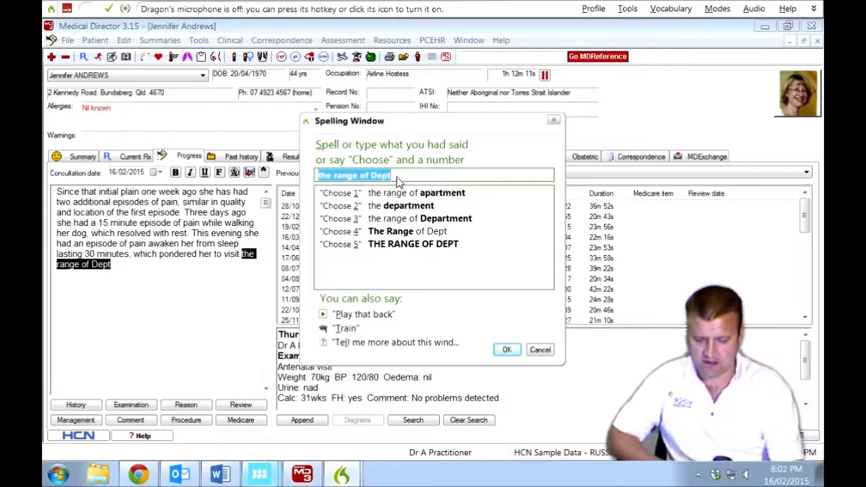
pyautogui.write('the ')
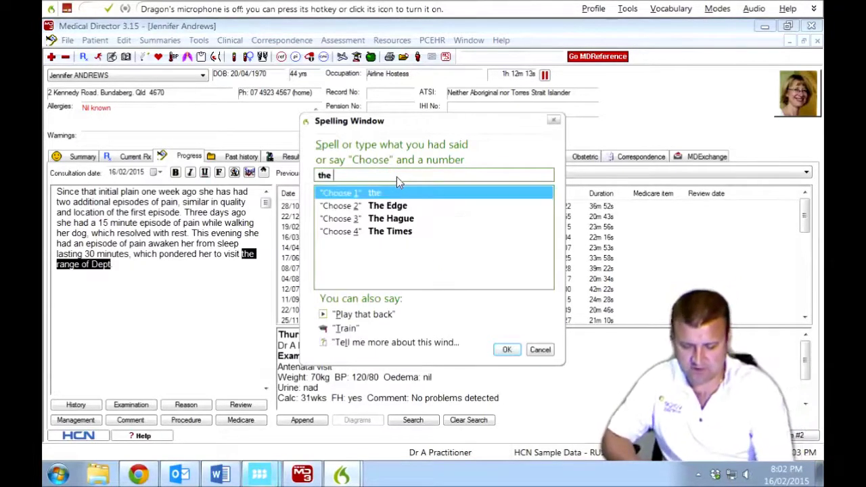
pyautogui.write('emer')
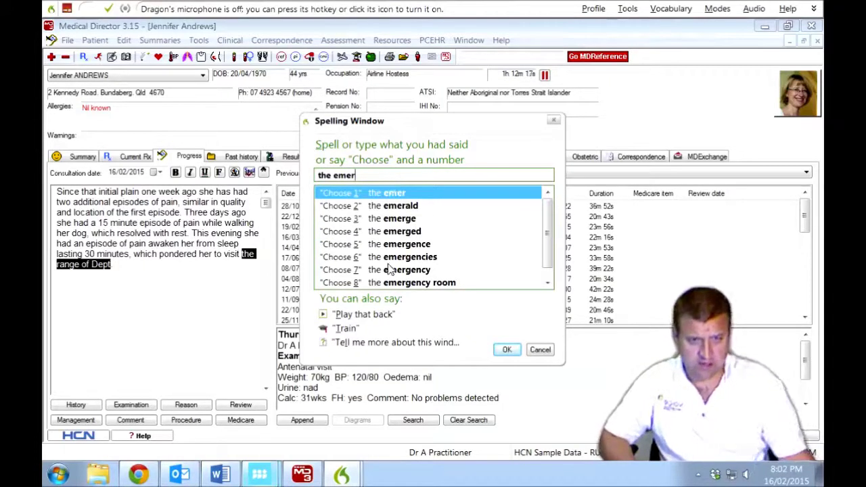
pyautogui.write('gency dep')
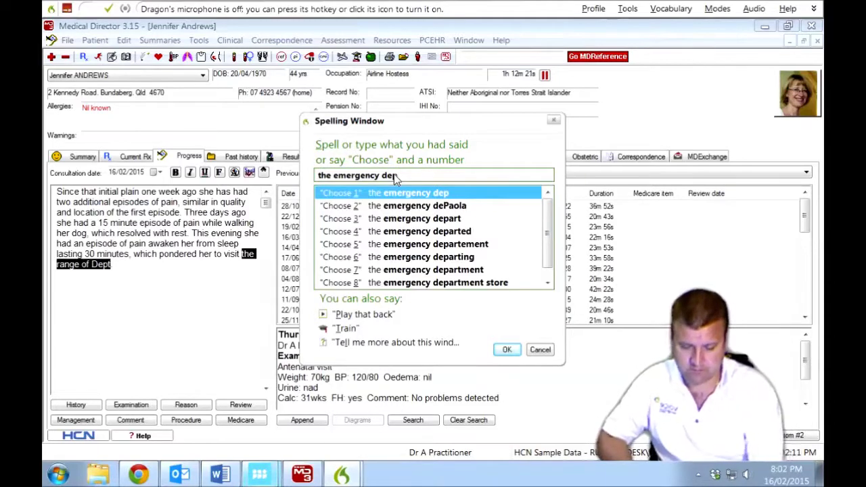
pyautogui.write('e')
pyautogui.press('BackSpace')
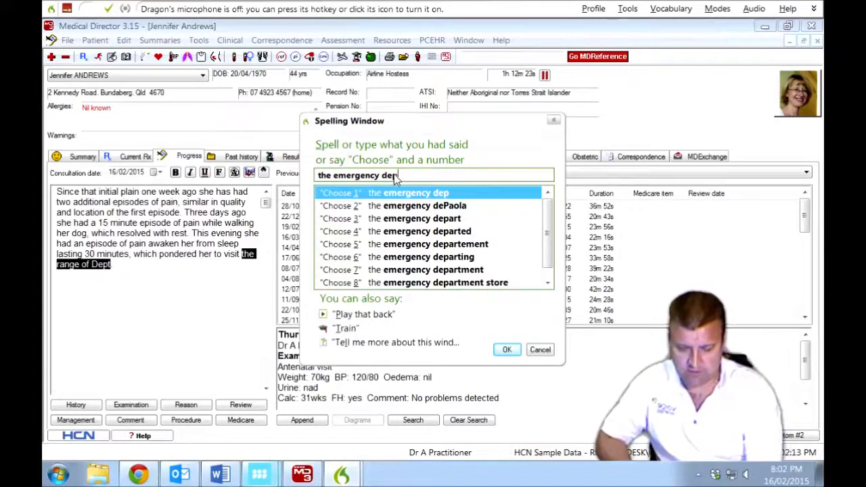
pyautogui.write('artment')
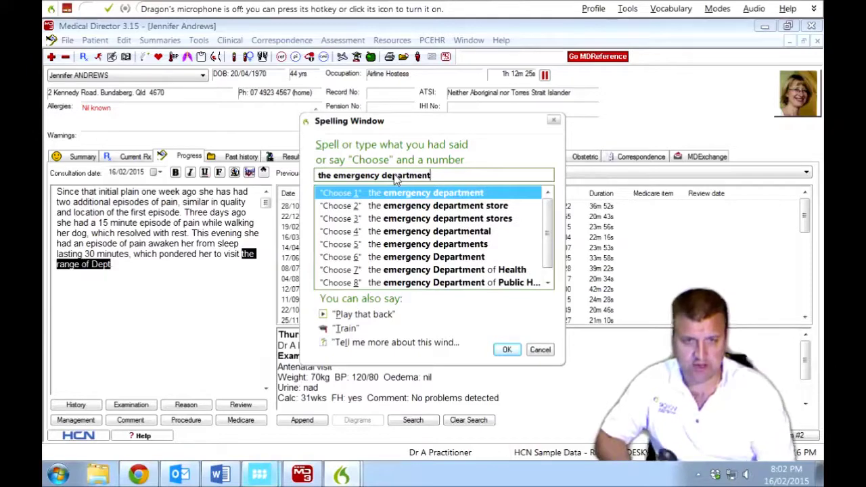
pyautogui.press('Return')
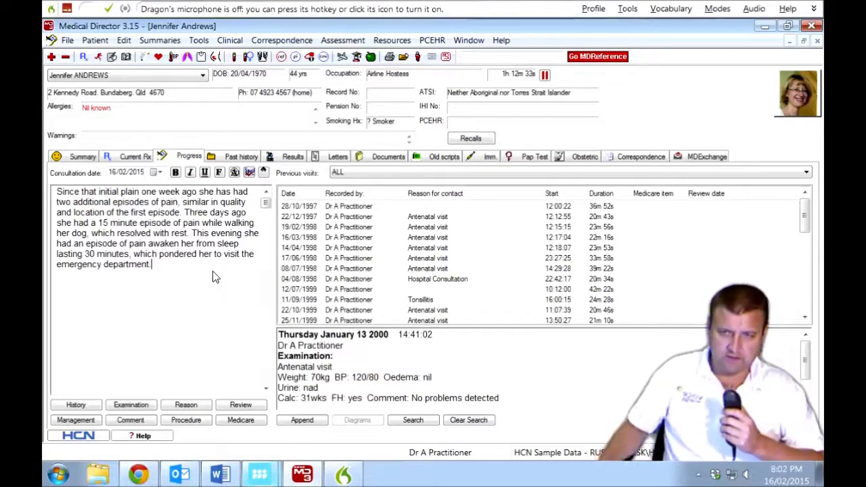
# Step: Open a new Examination entry and dictate "Dictate directly into this area." into its notes
pyautogui.press('KP_Add')
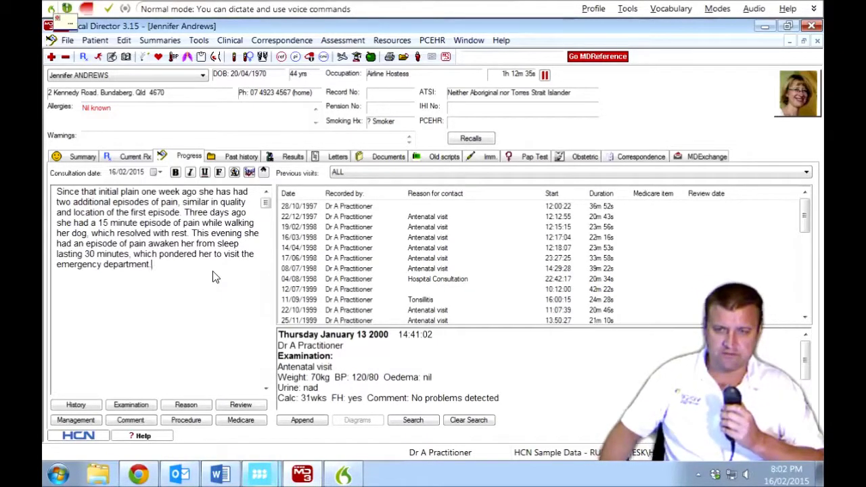
pyautogui.press('KP_Add')
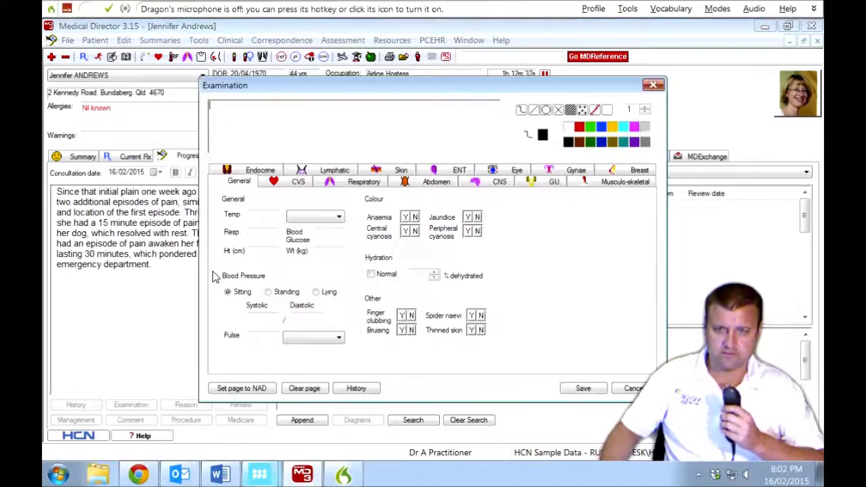
pyautogui.press('KP_Add')
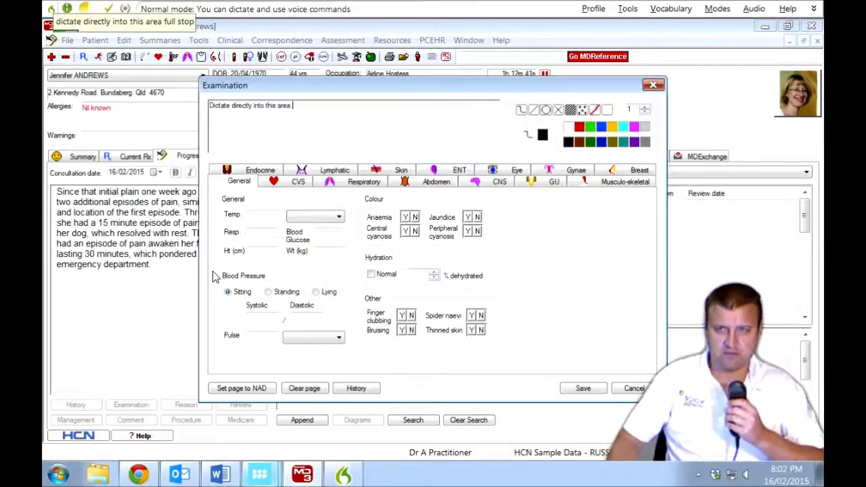
pyautogui.press('KP_Add')
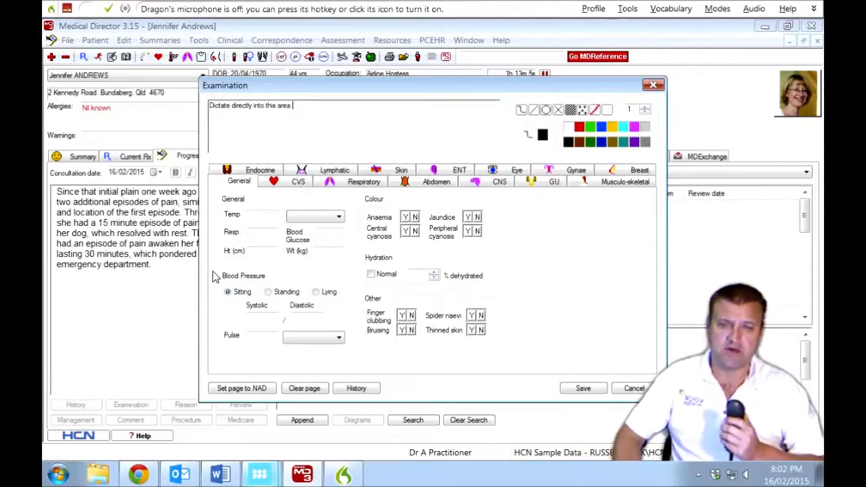
# Step: Replace the examination notes with the full normal findings, from "On examination she appeared in good health and spirits" to "Extremities nonedematous"
pyautogui.press('KP_Add')
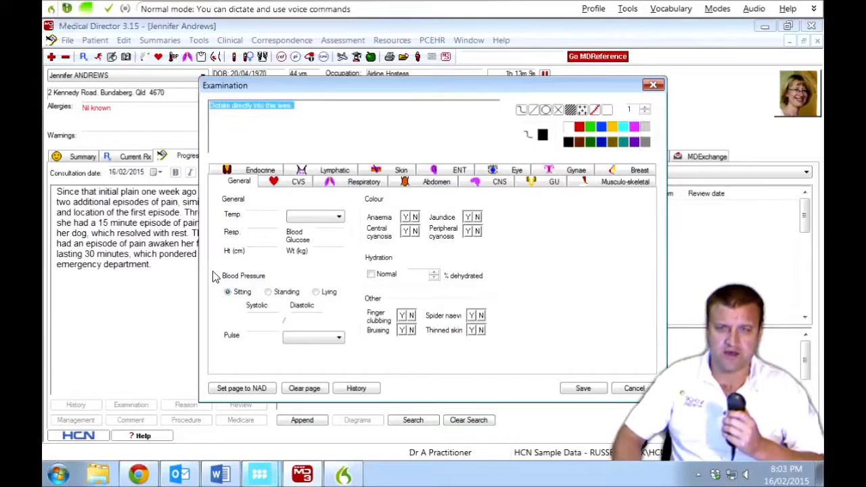
pyautogui.press('KP_Add')
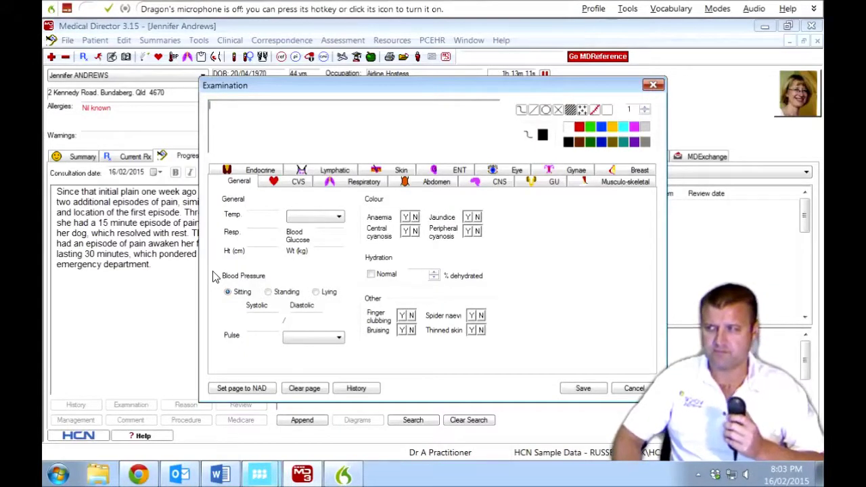
pyautogui.press('KP_Add')
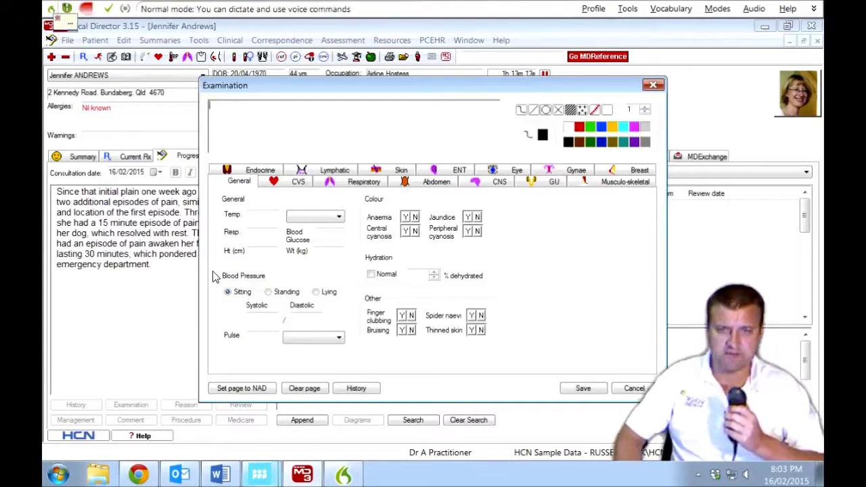
pyautogui.press('KP_Add')
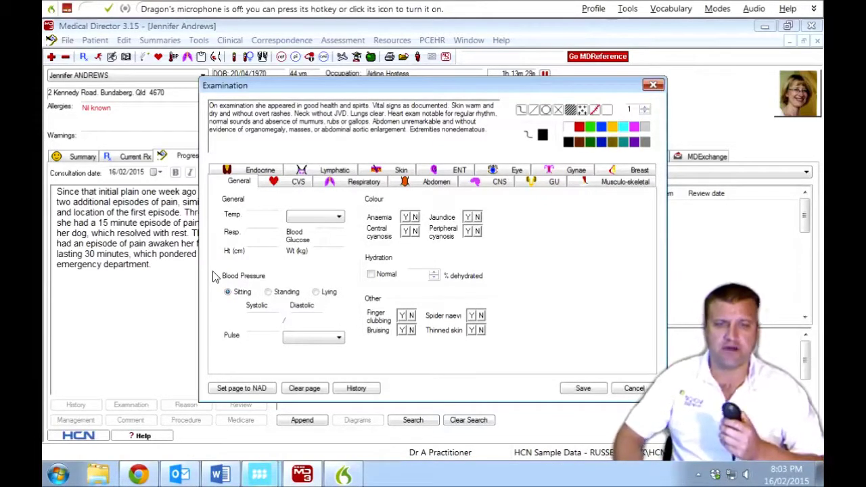
# Step: Delete the final sentence, "Extremities nonedematous", from the examination notes and close the Examination entry
pyautogui.press('KP_Add')
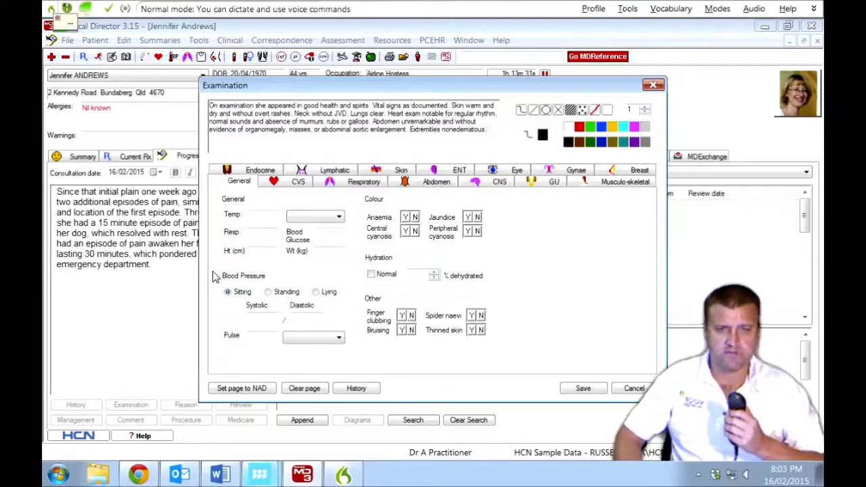
pyautogui.press('KP_Add')
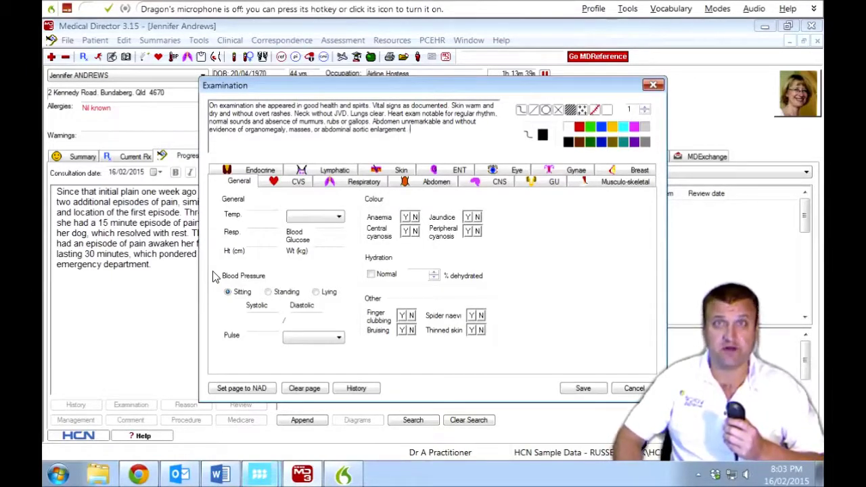
pyautogui.press('KP_Add')
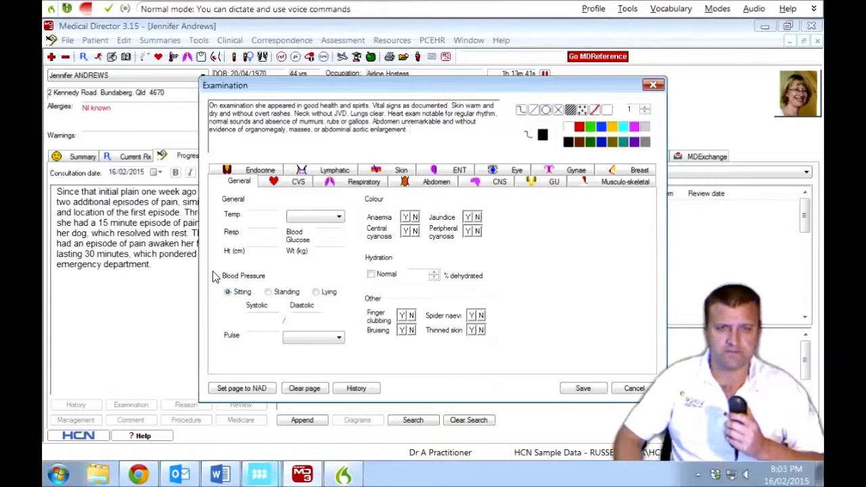
pyautogui.press('KP_Add')
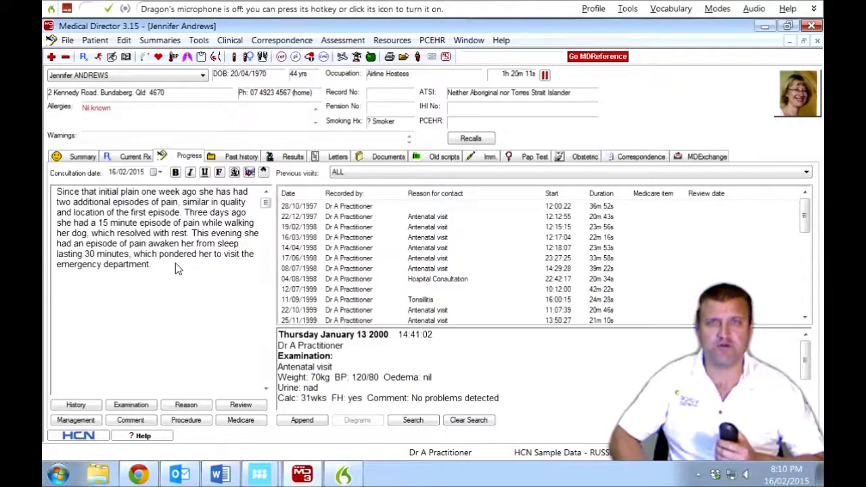
# Step: Open the patient's letters and select the entire text of the GP Referral Form for Obstetric and Gynaecology Patients
pyautogui.press('KP_Add')
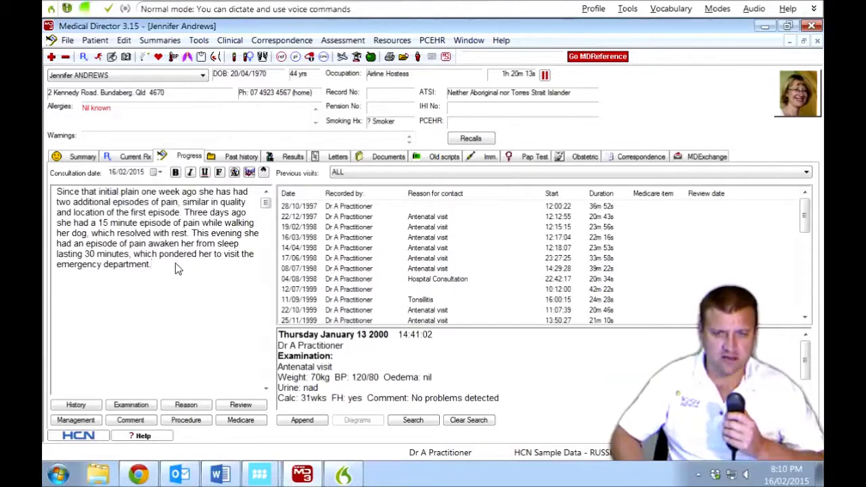
pyautogui.click(330, 158)
pyautogui.press('KP_Add')
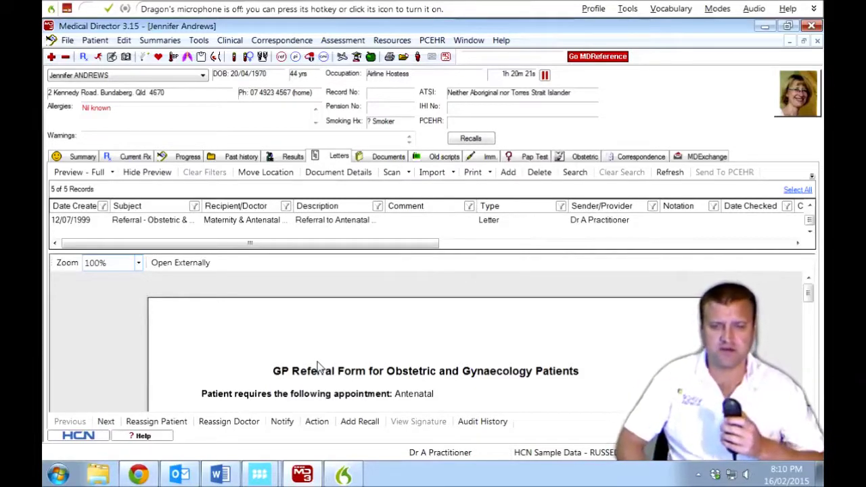
pyautogui.press('KP_Add')
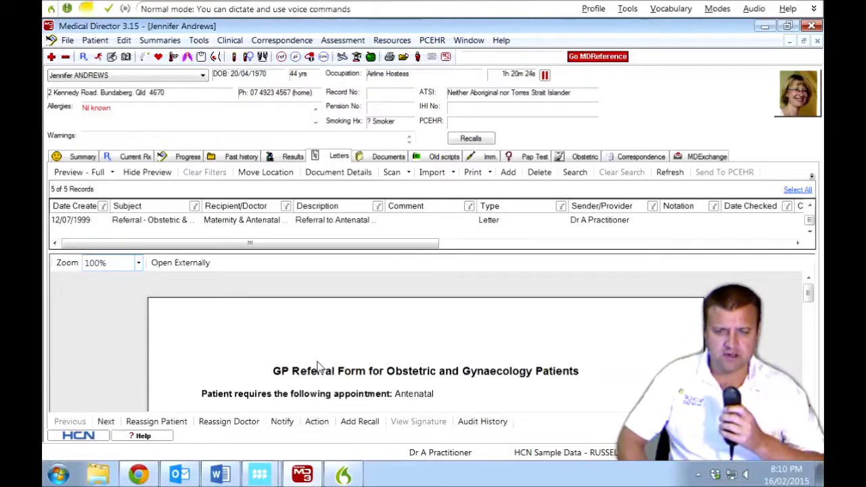
pyautogui.hotkey('ctrl', 'a')
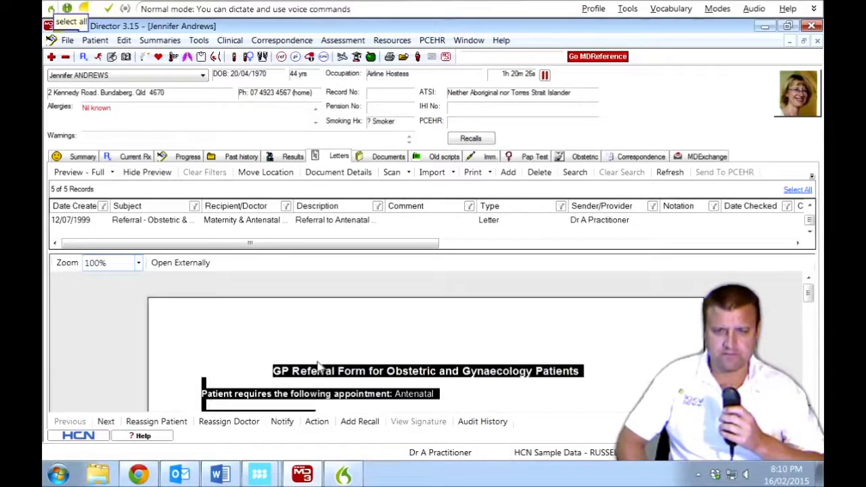
pyautogui.press('KP_Add')
# Step: Create a global text-and-graphics voice command from the selected referral form, name it "standard referral", and save it
pyautogui.press('KP_Add')
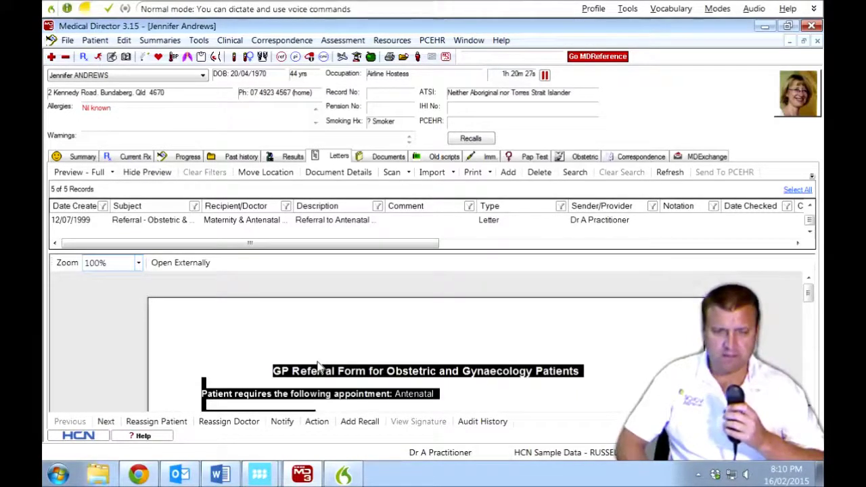
pyautogui.press('KP_Add')
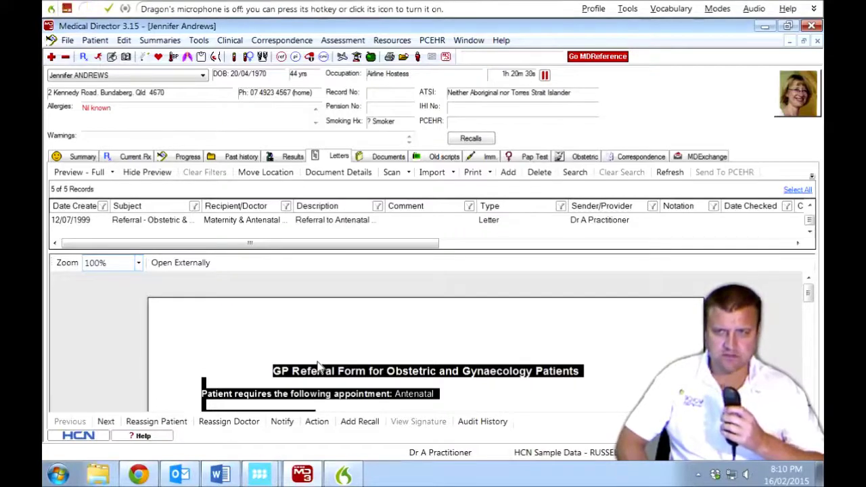
pyautogui.hotkey('ctrl', 'End')
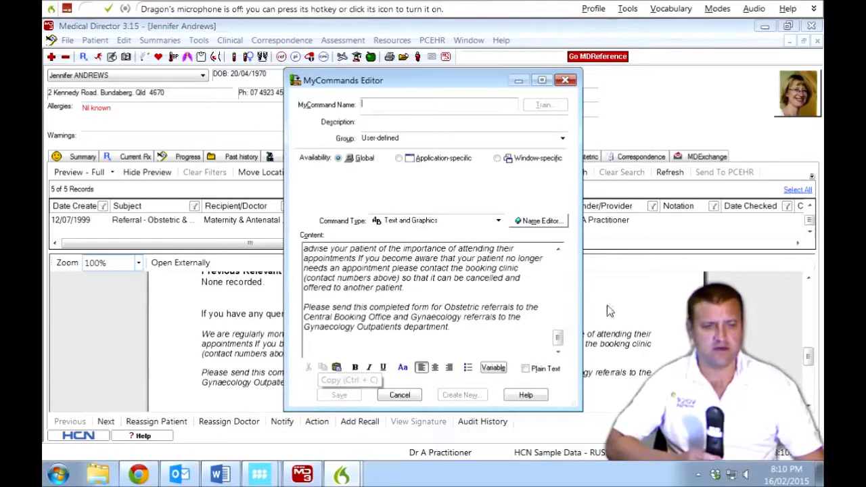
pyautogui.scroll(1, 562, 347)
pyautogui.moveTo(562, 343); pyautogui.dragTo(589, 233)
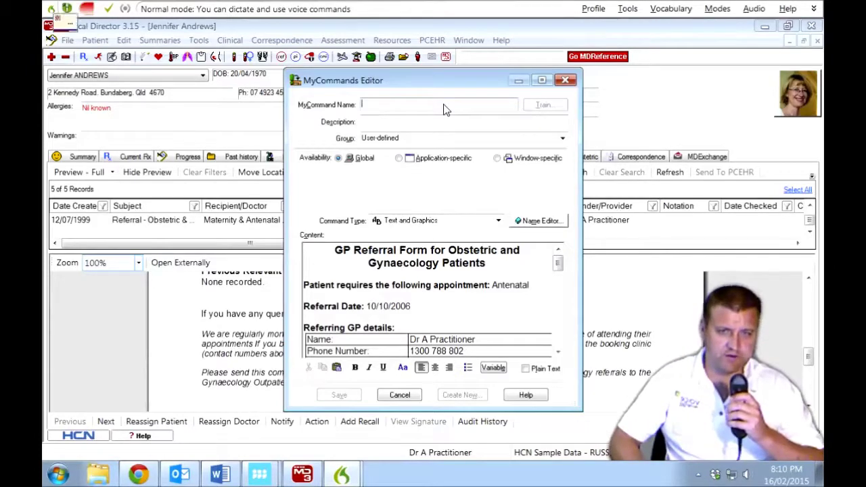
pyautogui.write('standard referral')
pyautogui.press('KP_Add')
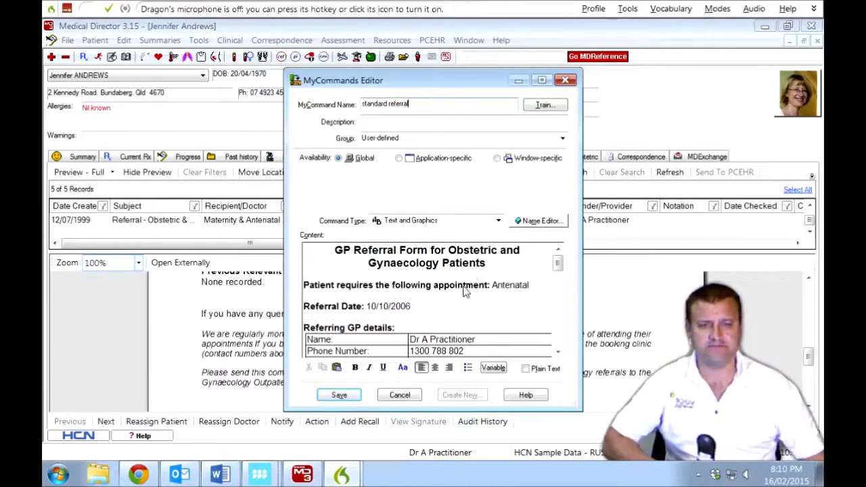
pyautogui.click(341, 396)
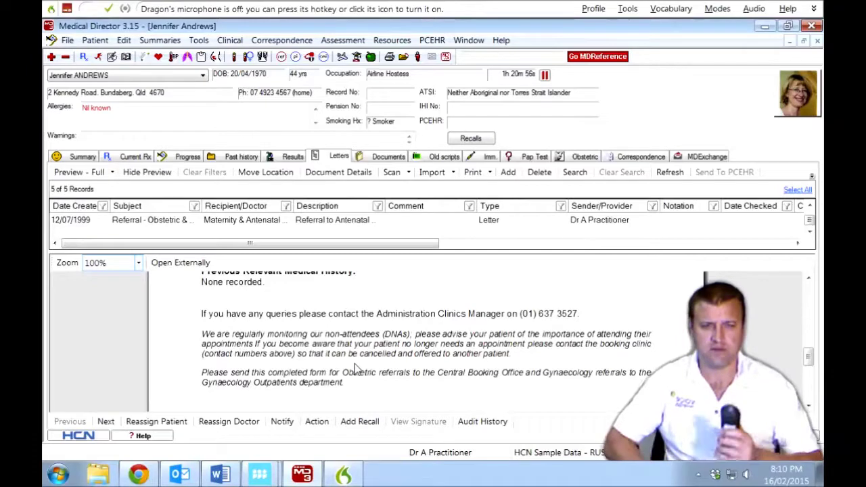
# Step: Start a new blank letter for the patient and insert the referral form with the "standard referral" voice command
pyautogui.press('KP_Add')
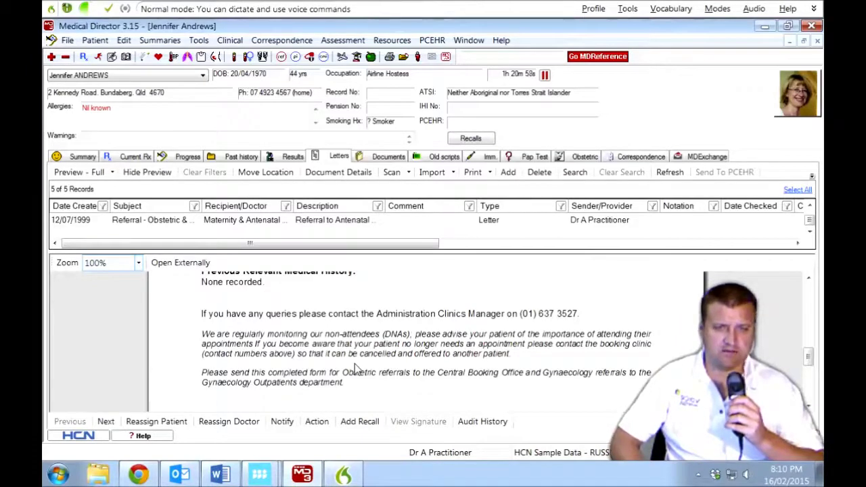
pyautogui.press('KP_Add')
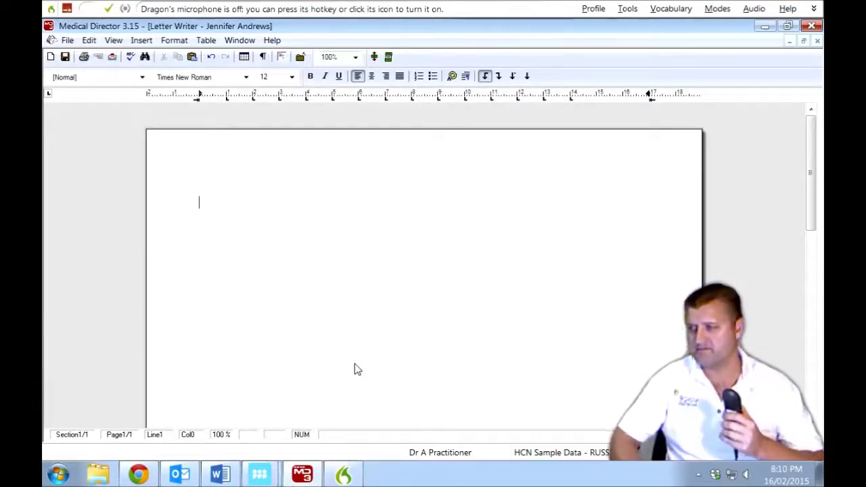
pyautogui.press('KP_Add')
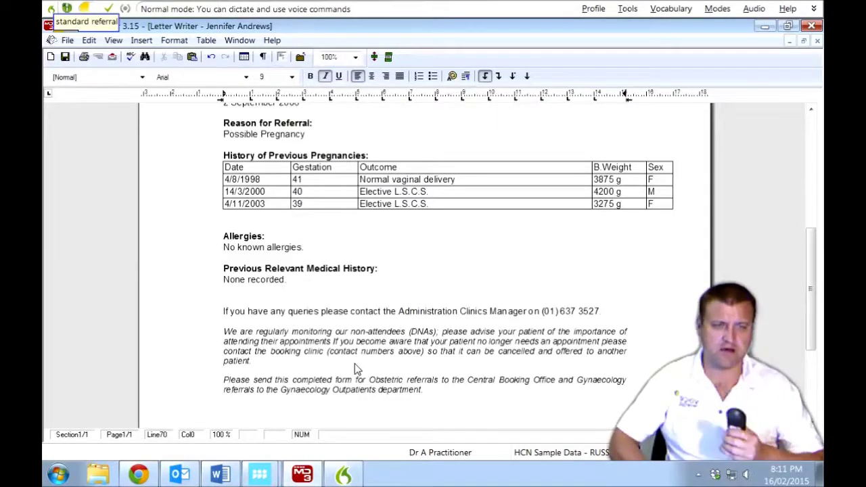
pyautogui.press('KP_Add')
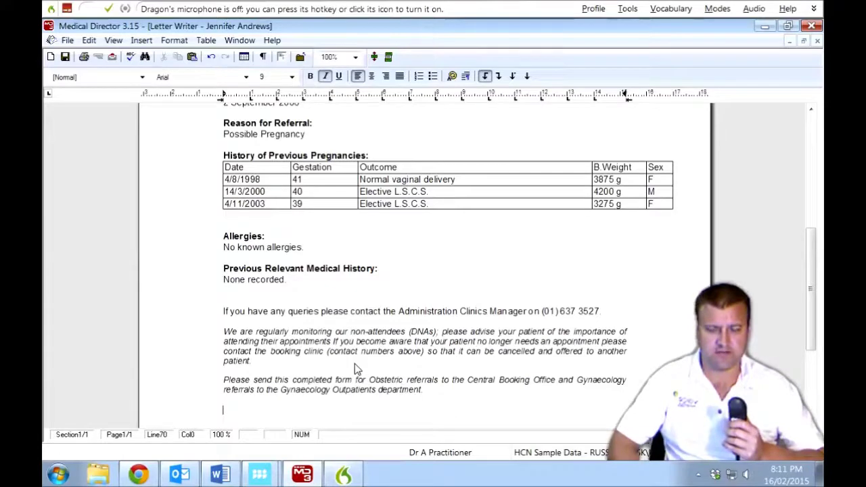
# Step: Replace "No known allergies." in the letter with "The patient has an allergy to shellfish."
pyautogui.press('KP_Add')
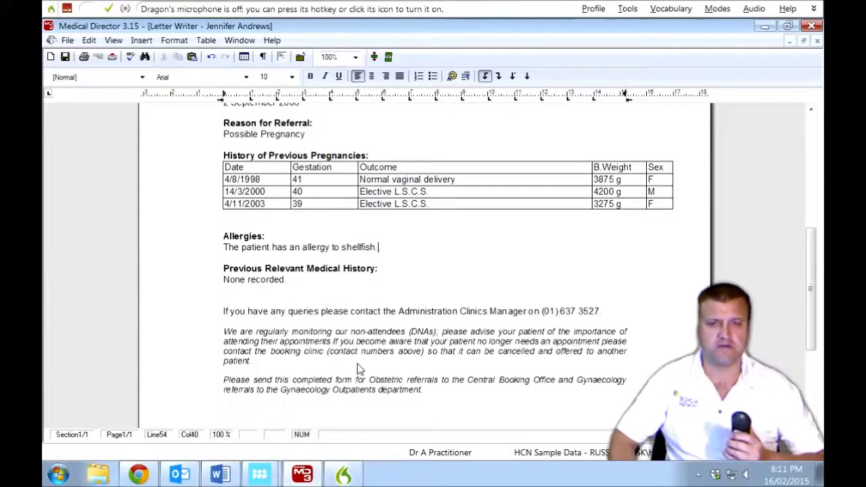
# Step: Start a new blank letter for the patient and insert by voice the clinical history template with its [***] placeholder fields
pyautogui.press('KP_Add')
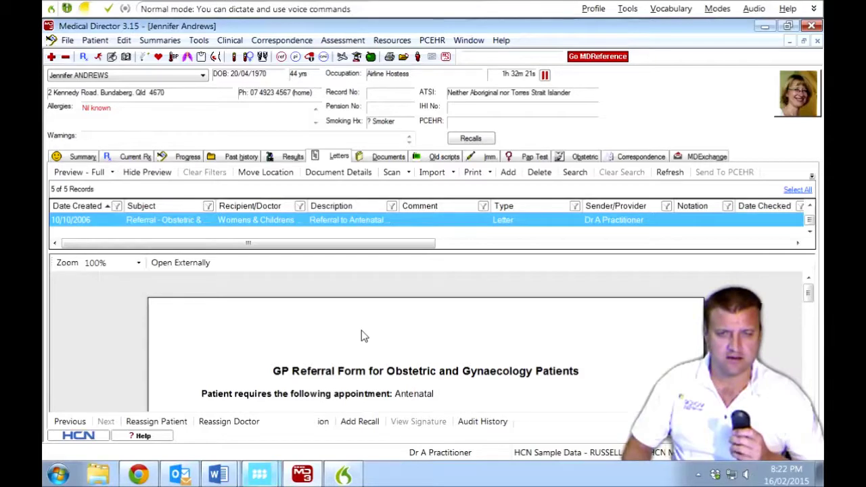
pyautogui.press('KP_Add')
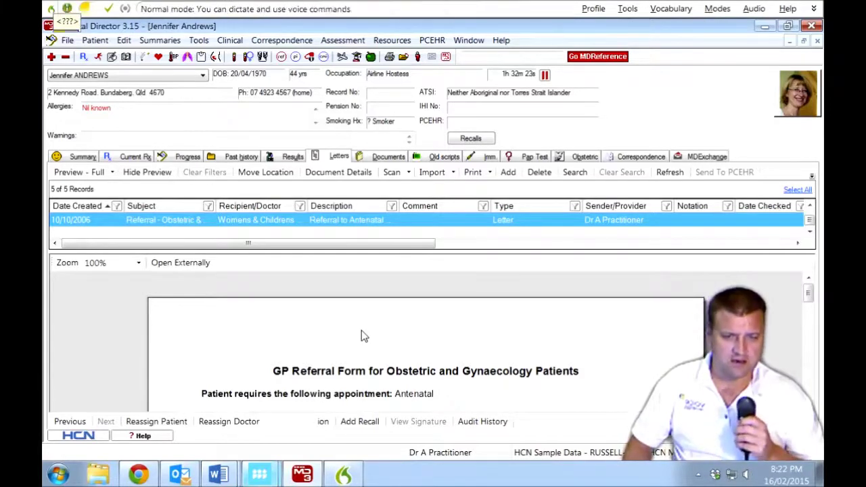
pyautogui.press('KP_Add')
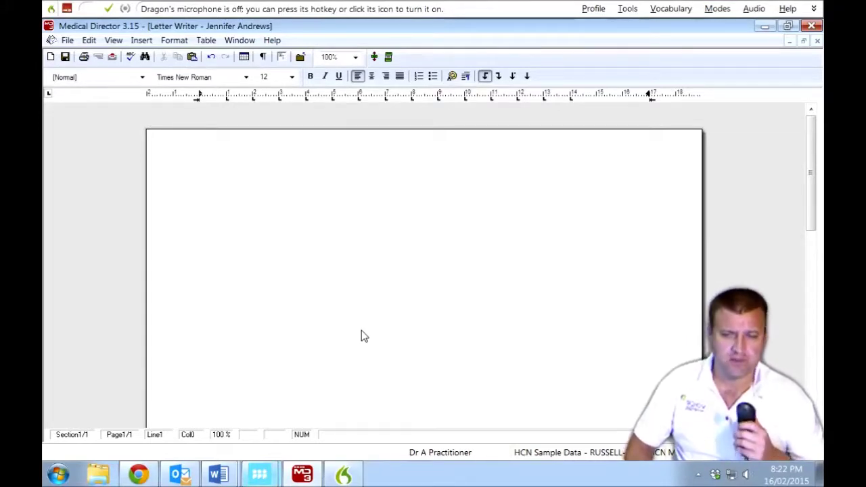
pyautogui.press('KP_Add')
pyautogui.press('KP_Add')
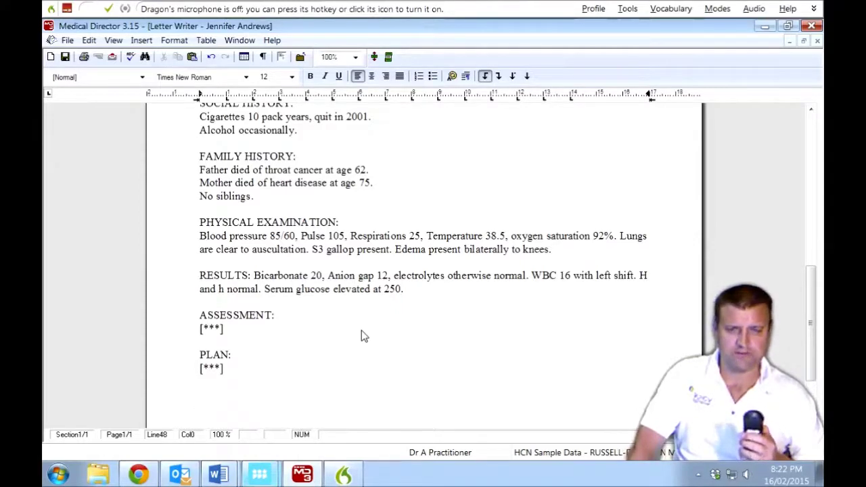
# Step: Fill the Chief Complaint placeholder by dictating "Pain in the lumbar area."
pyautogui.press('Tab')
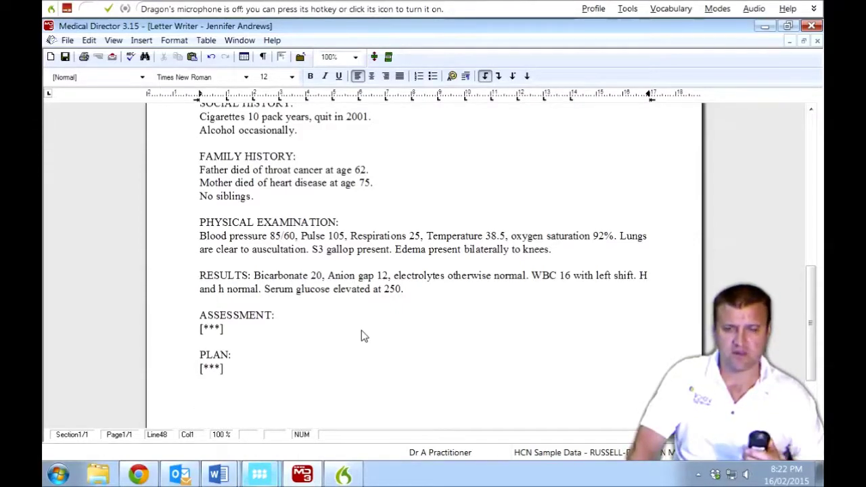
pyautogui.press('Tab')
pyautogui.press('Tab')
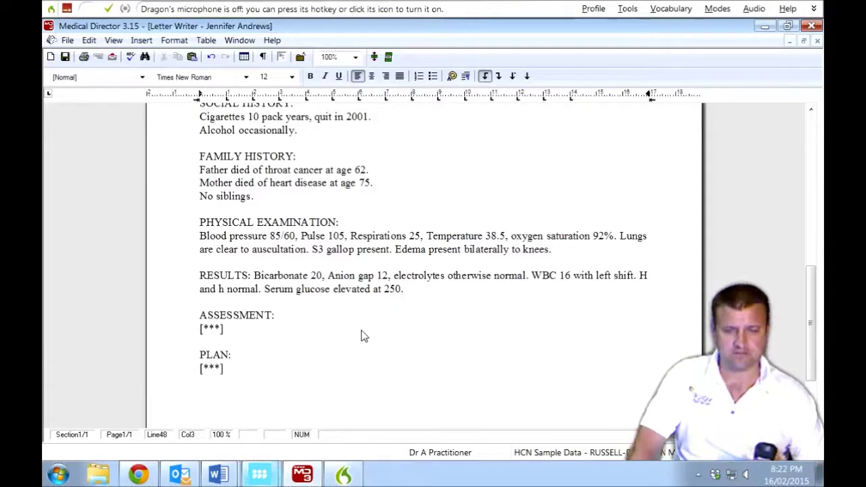
pyautogui.hotkey('ctrl', 'Tab')
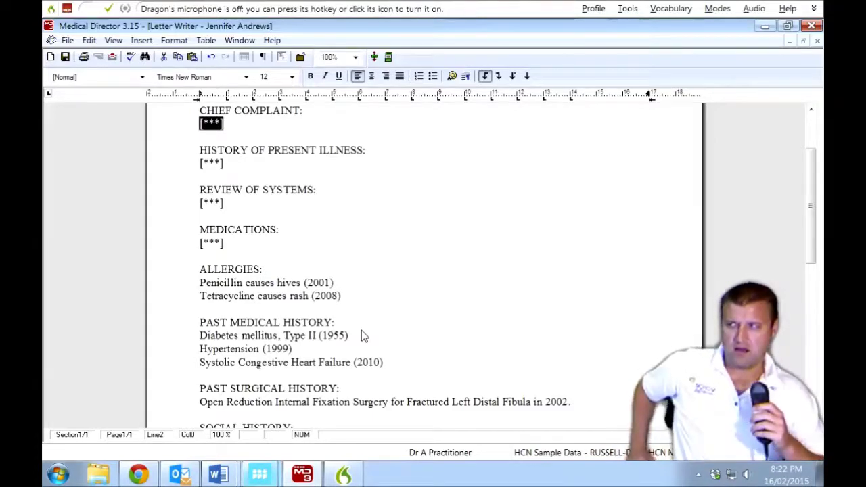
pyautogui.press('KP_Add')
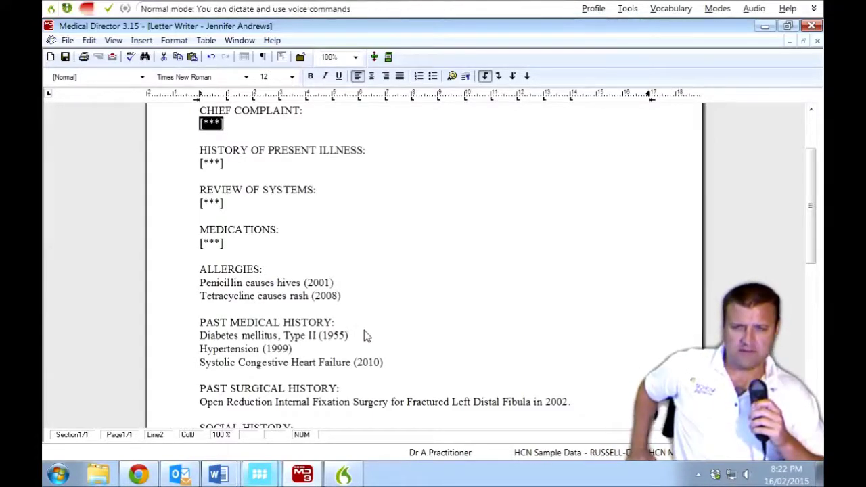
pyautogui.write('Pain in the lumbar area')
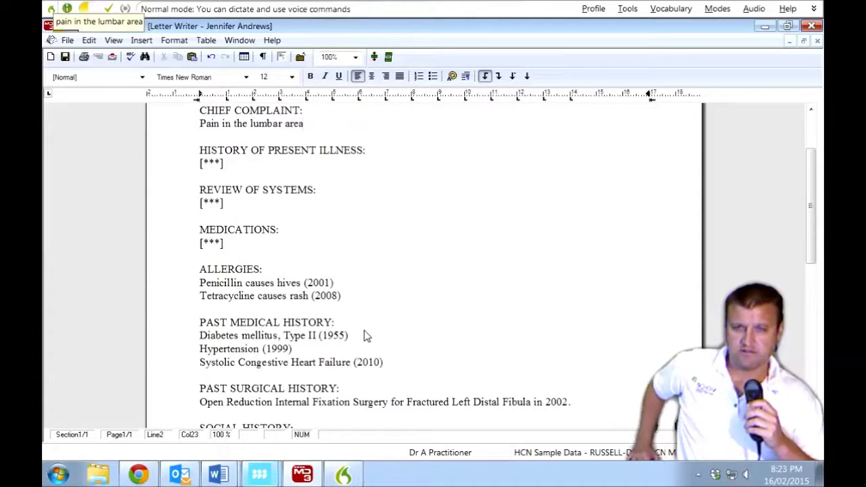
pyautogui.write('.')
pyautogui.press('KP_Add')
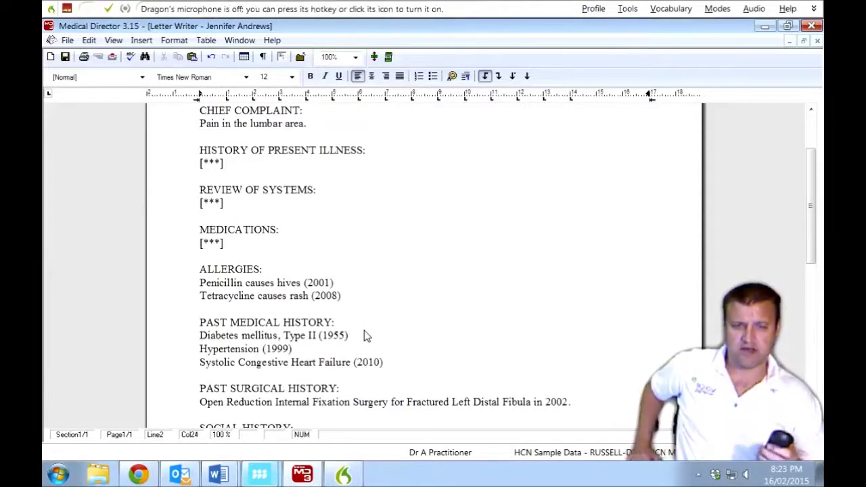
# Step: Dictate into History of Present Illness the female patient's back pain since a bicycle accident three days ago, stiffness, difficulty walking, chronic obstructive pulmonary disease and depression
pyautogui.press('Tab')
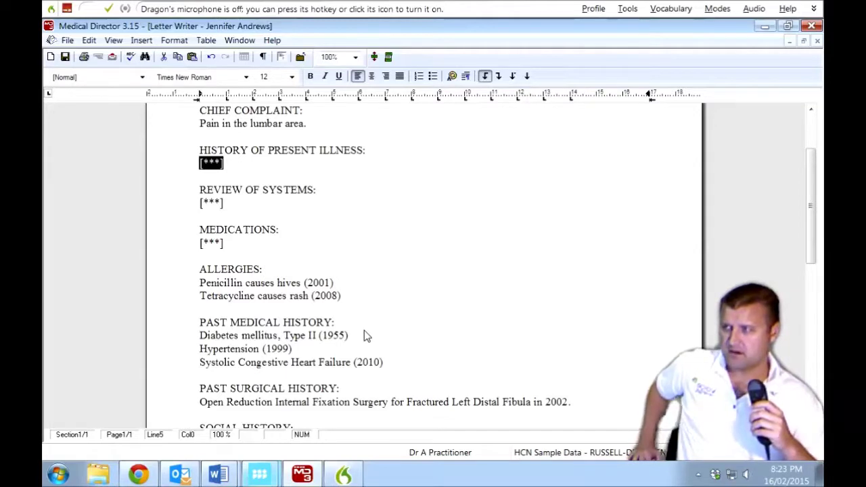
pyautogui.press('KP_Add')
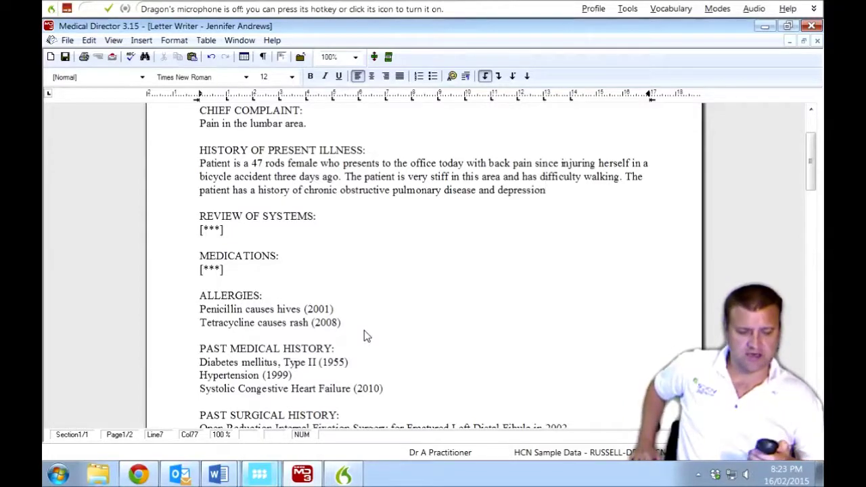
# Step: Move forward and back between the unfilled Review of Systems and Medications placeholders
pyautogui.press('Tab')
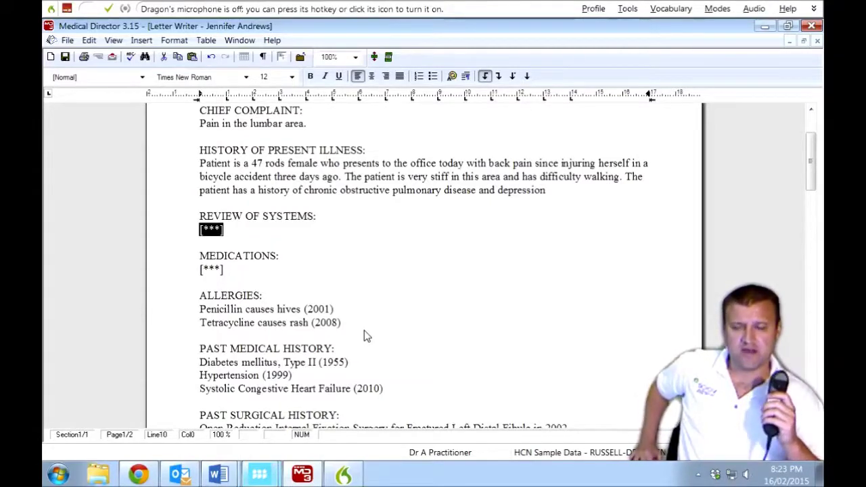
pyautogui.press('Tab')
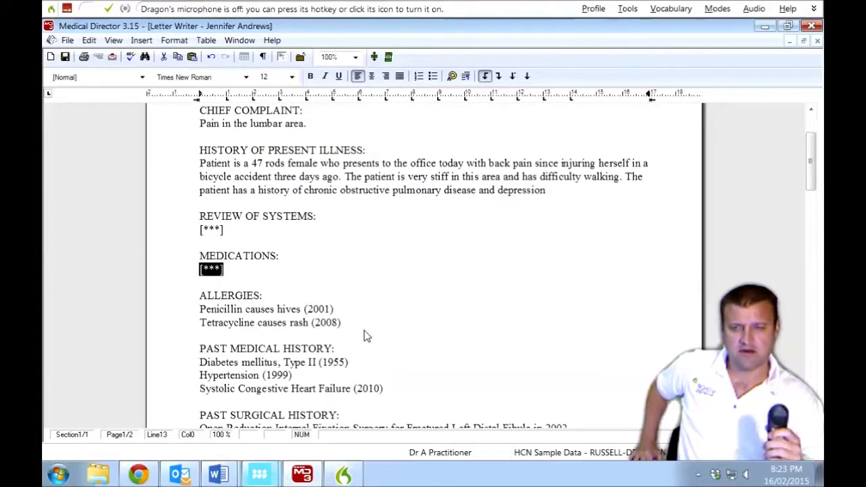
pyautogui.hotkey('shift', 'Tab')
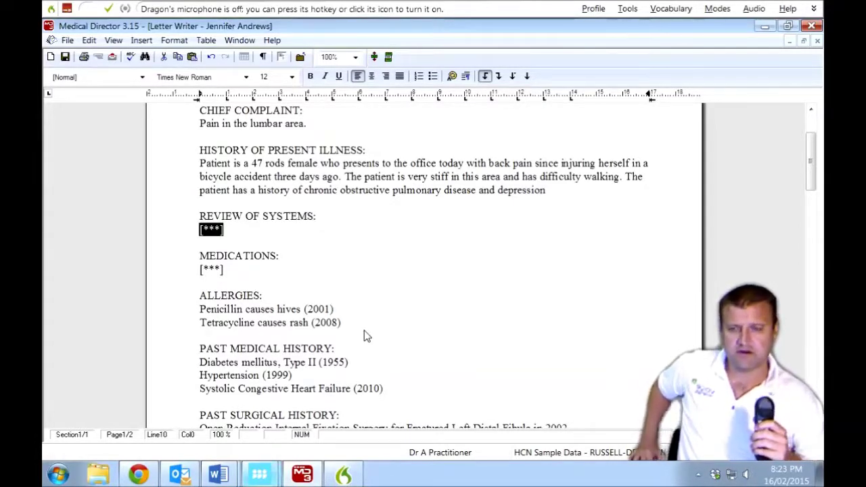
pyautogui.press('Tab')
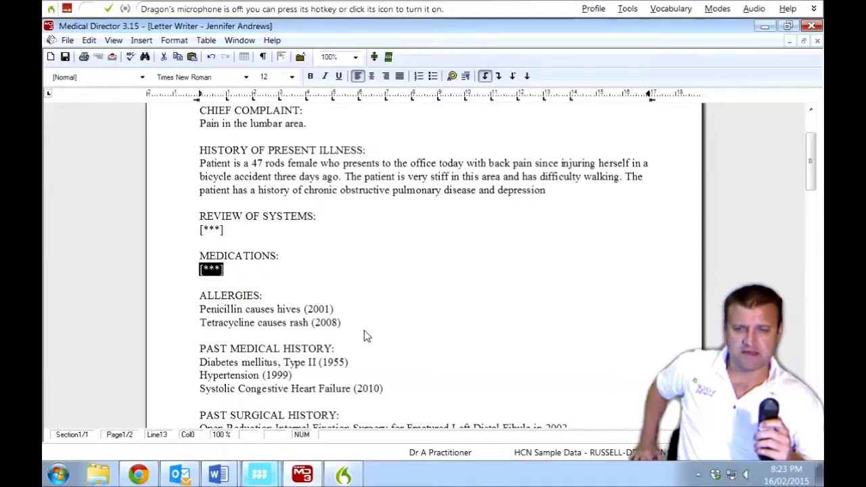
pyautogui.press('Tab')
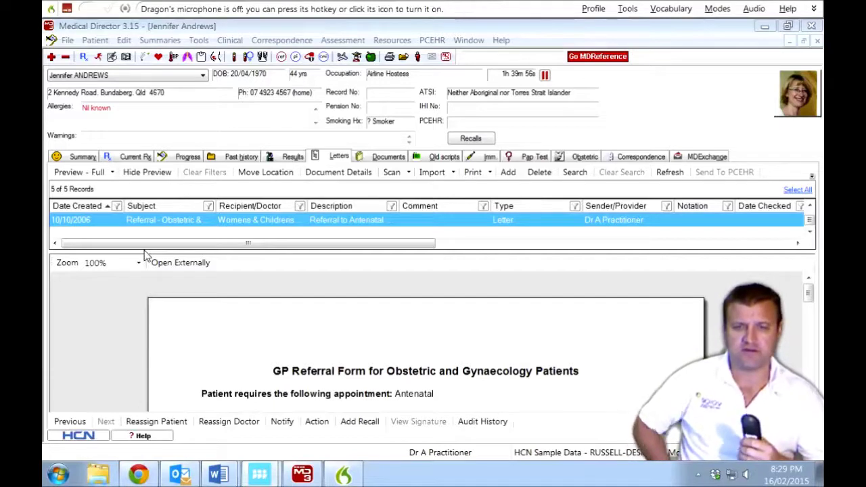
# Step: Generate the patient's Full Summary document from the patient record by voice
pyautogui.click(278, 337)
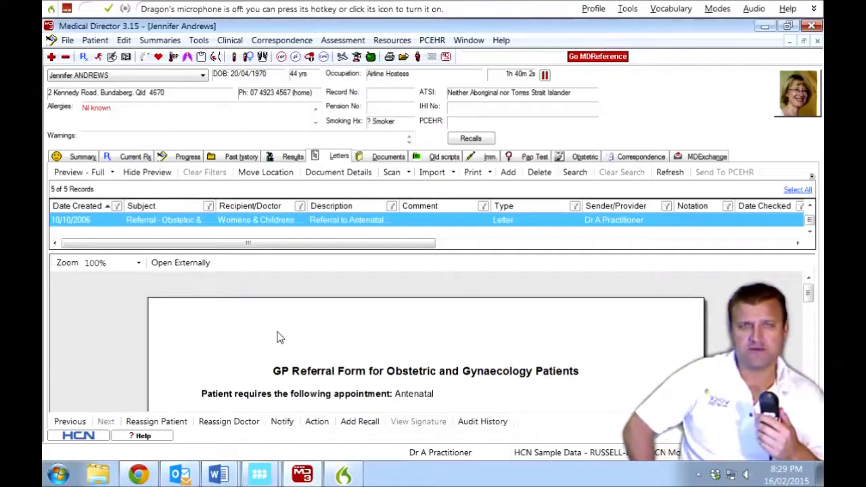
pyautogui.press('KP_Add')
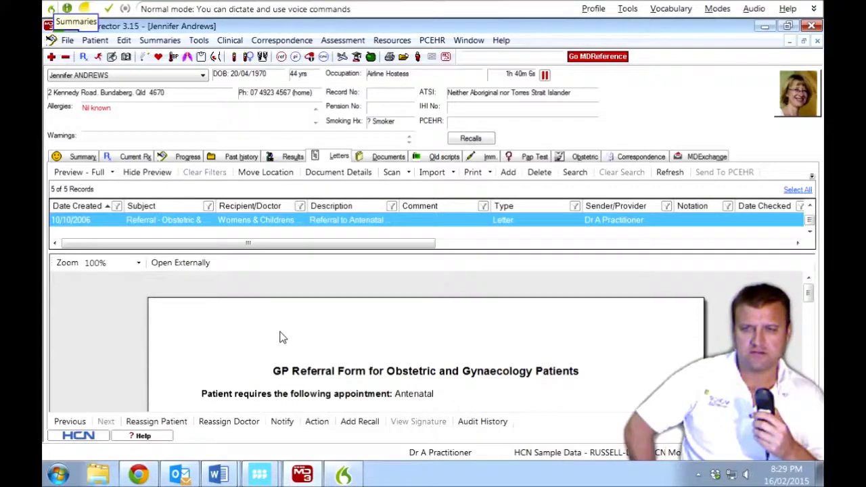
pyautogui.hotkey('alt', 's')
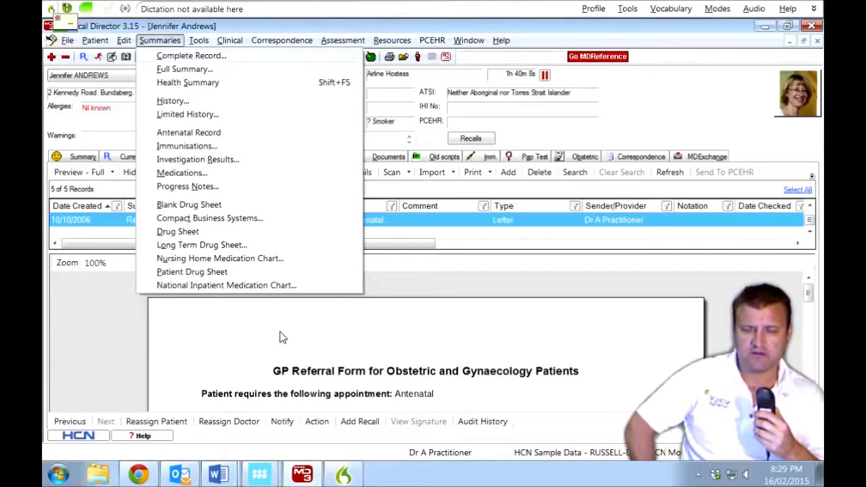
pyautogui.click(249, 68)
pyautogui.press('KP_Add')
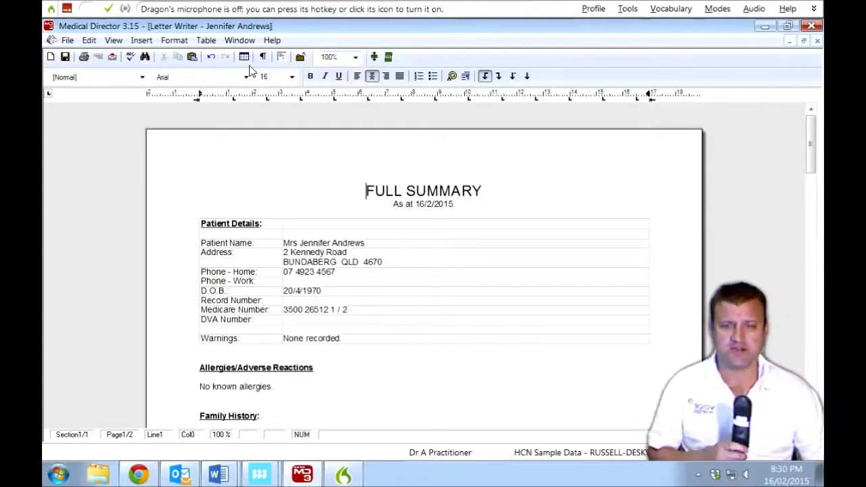
# Step: Replace the Family History with "Mother: 79 and well. Father: 54, deceased heart attack. There is a positive family history of hypertension, but no diabetes or cancer."
pyautogui.scroll(-5, 333, 164)
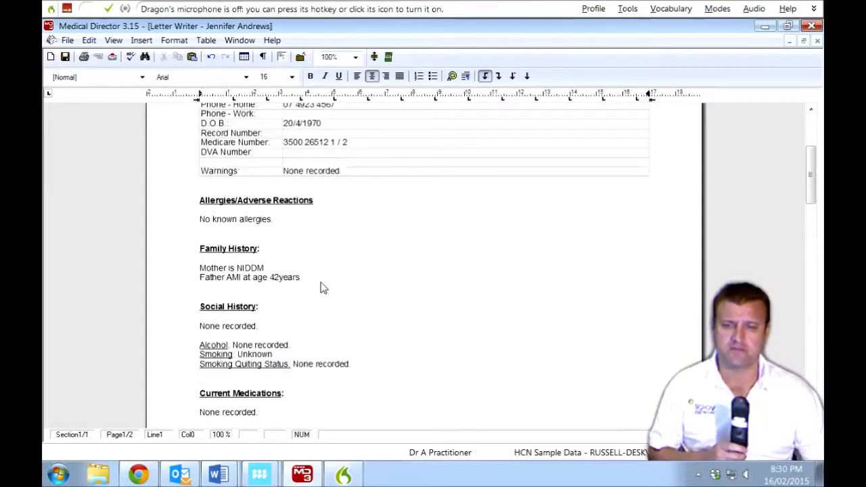
pyautogui.moveTo(317, 282); pyautogui.dragTo(201, 271)
pyautogui.press('KP_Add')
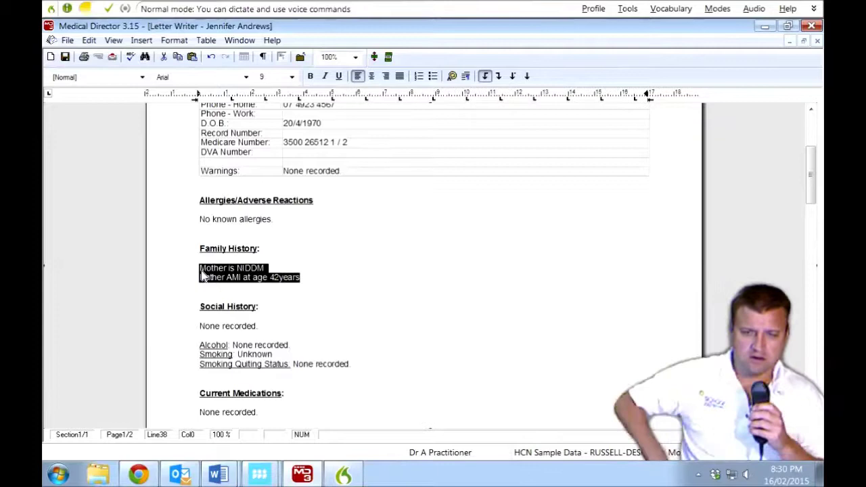
pyautogui.press('KP_Add')
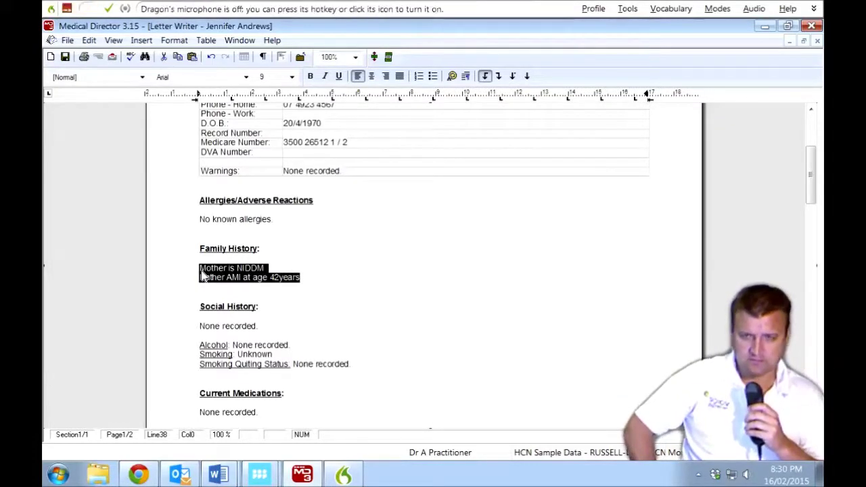
pyautogui.write('Mother:')
pyautogui.press('KP_Add')
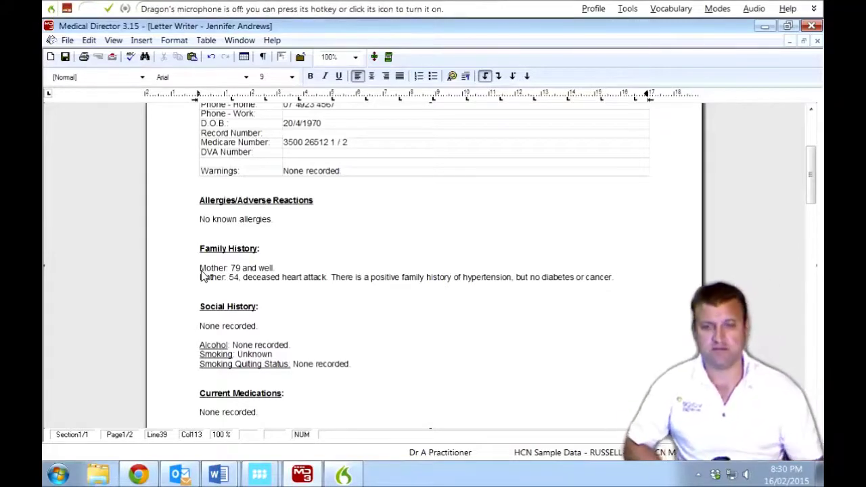
# Step: Close the Full Summary by voice without saving the changes
pyautogui.scroll(5, 201, 274)
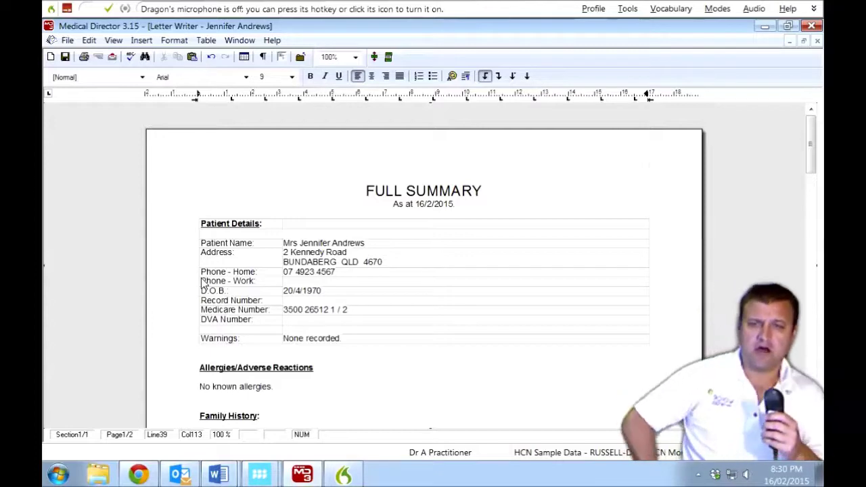
pyautogui.press('KP_Add')
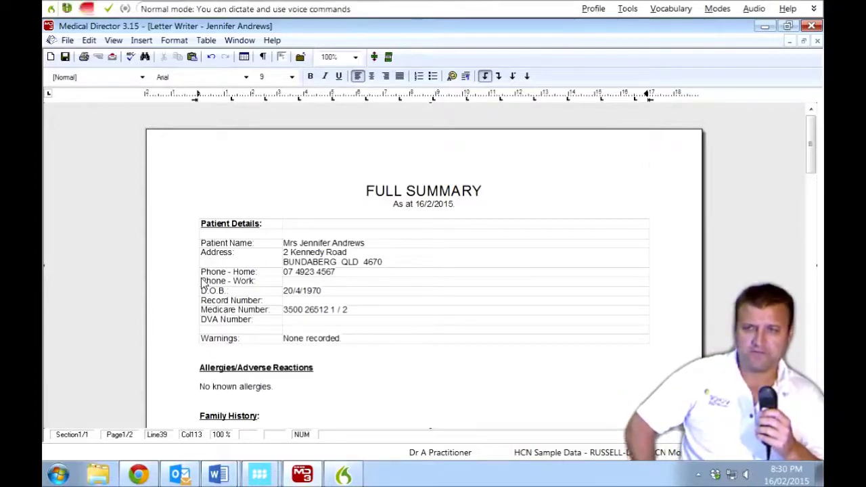
pyautogui.hotkey('alt', 'f')
pyautogui.hotkey('alt', 'e')
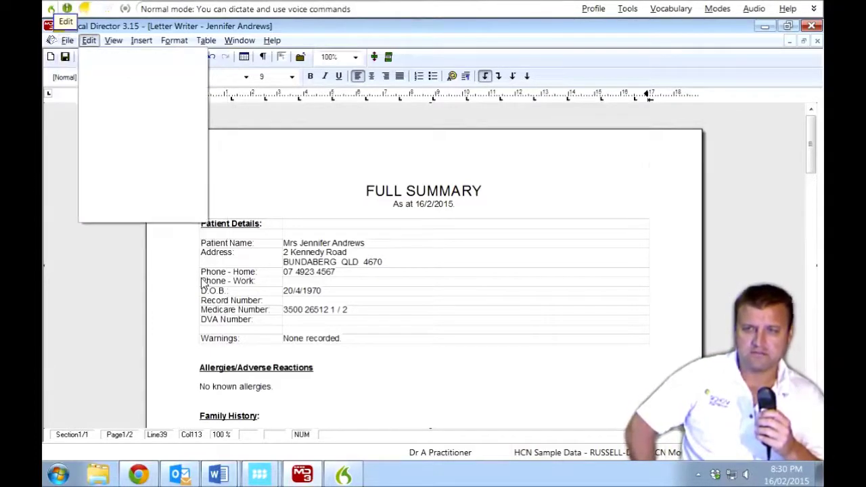
pyautogui.hotkey('alt', 'v')
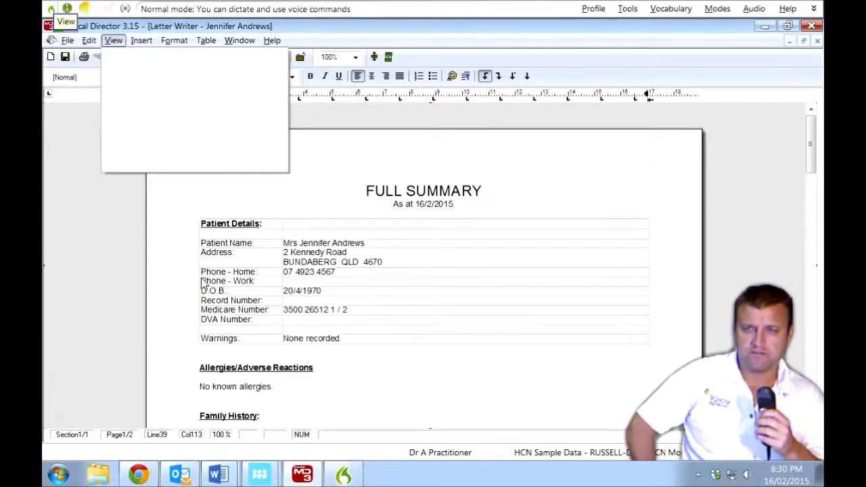
pyautogui.hotkey('alt', 'f')
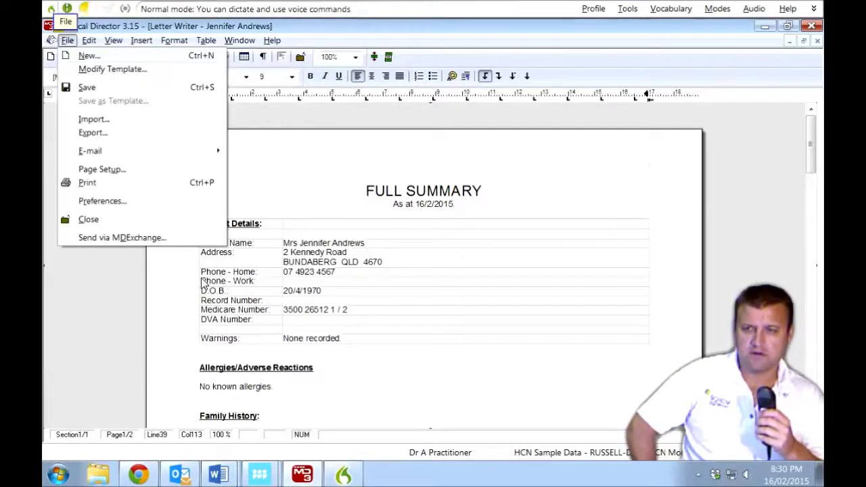
pyautogui.click(143, 219)
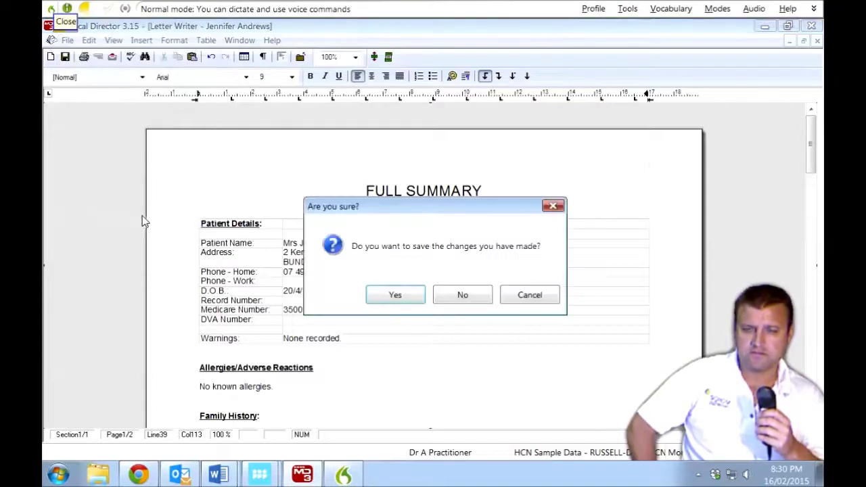
pyautogui.press('n')
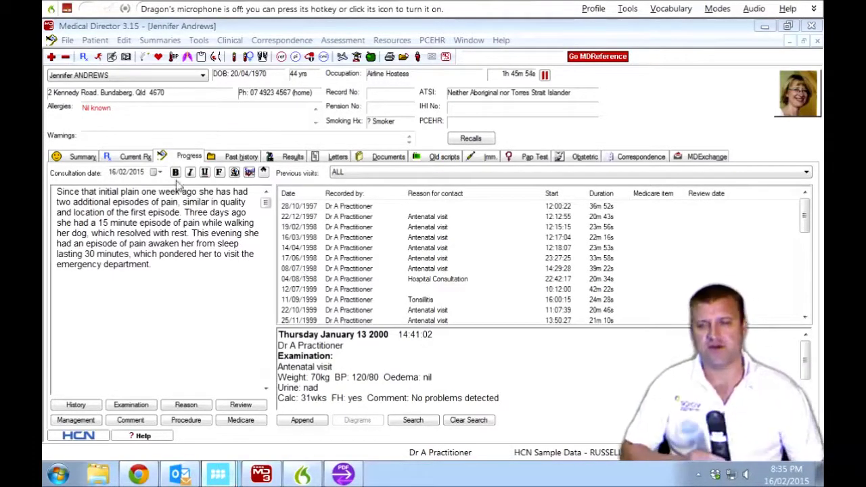
# Step: Dictate "Addressable" at the end of the patient's progress note, after "emergency department."
pyautogui.click(177, 269)
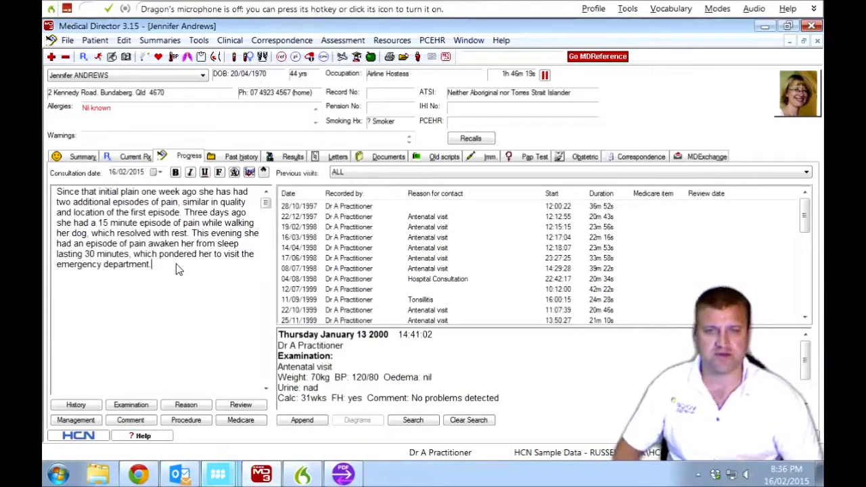
pyautogui.press('KP_Add')
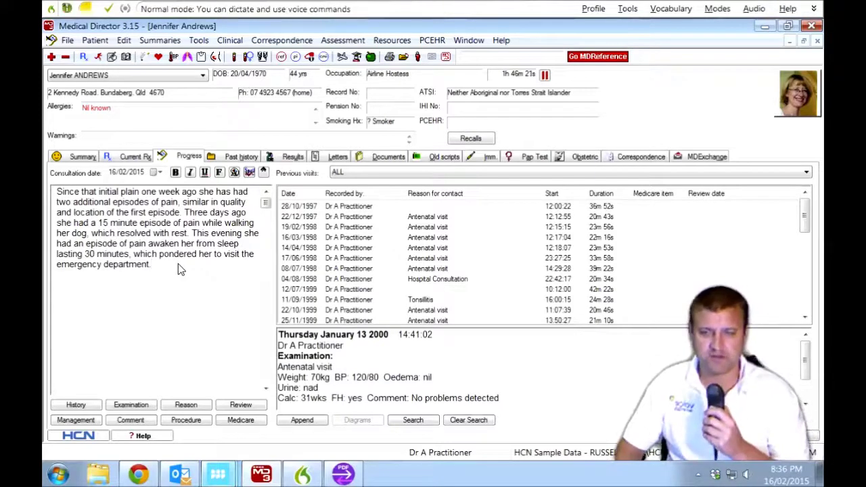
pyautogui.write('Addressable')
pyautogui.press('KP_Add')
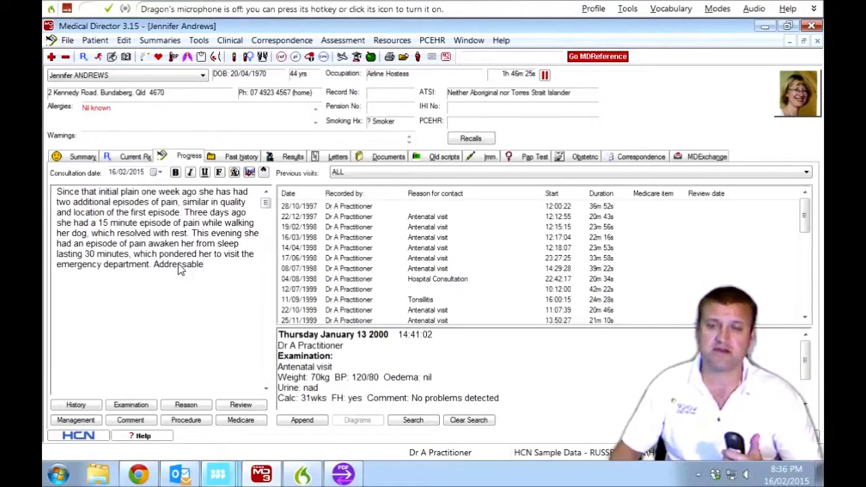
# Step: Undo the dictated word "Addressable" at the end of the progress note by voice
pyautogui.press('KP_Add')
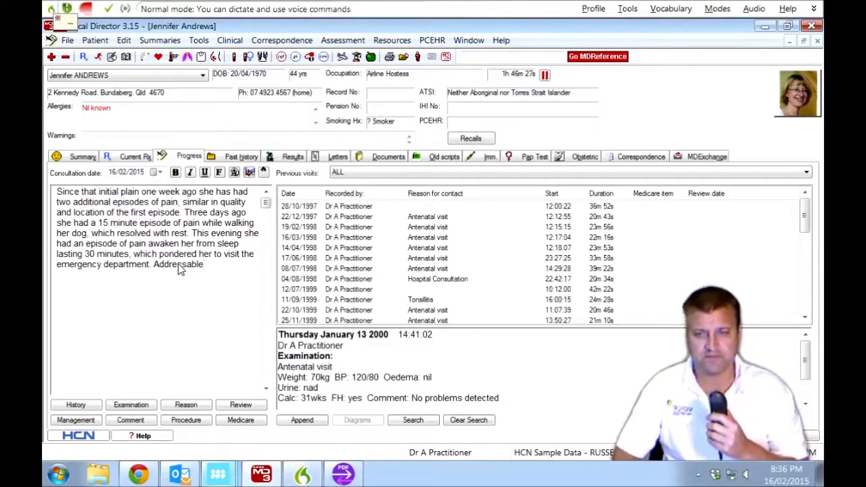
pyautogui.hotkey('ctrl', 'z')
pyautogui.press('KP_Add')
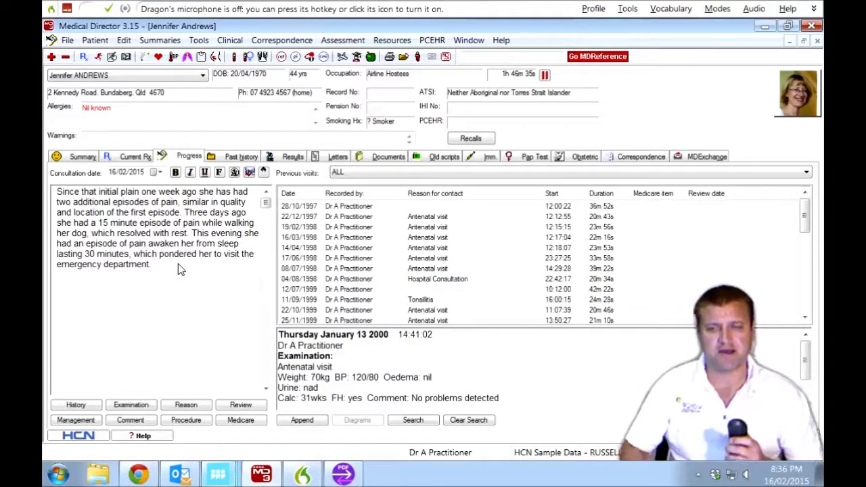
# Step: Create a new voice command named "address book" in the MyCommands Editor with the Step-by-Step command type
pyautogui.press('KP_Add')
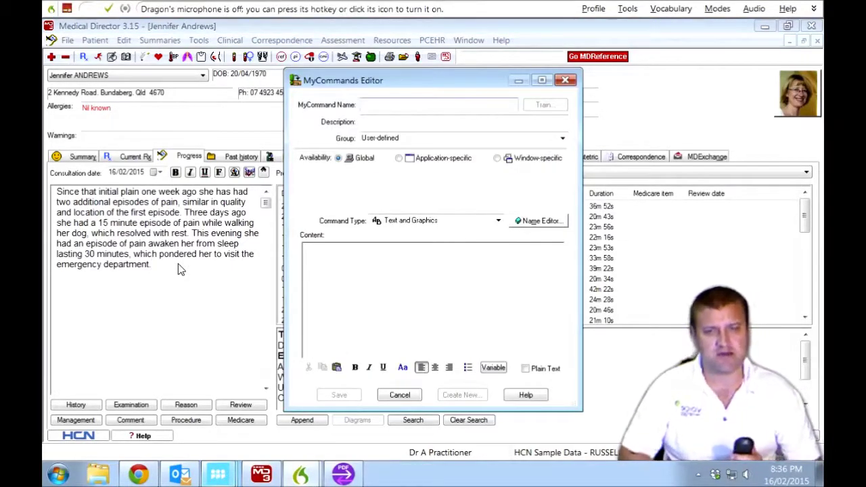
pyautogui.write('addres')
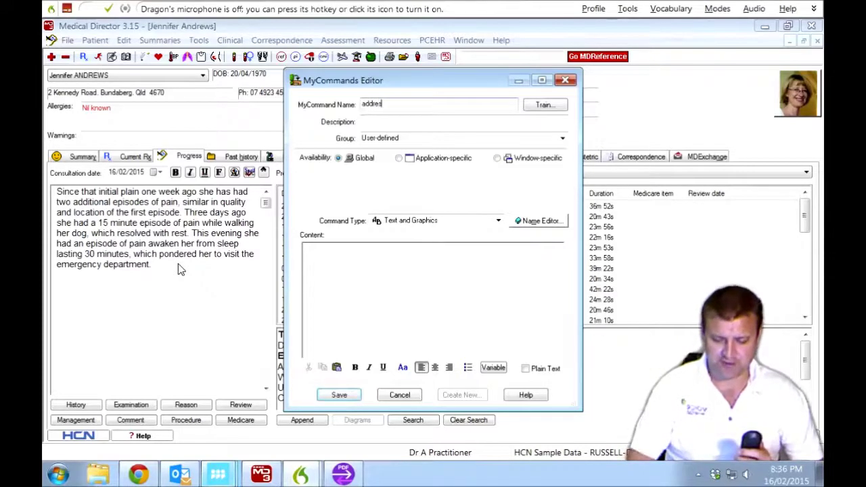
pyautogui.write('s book')
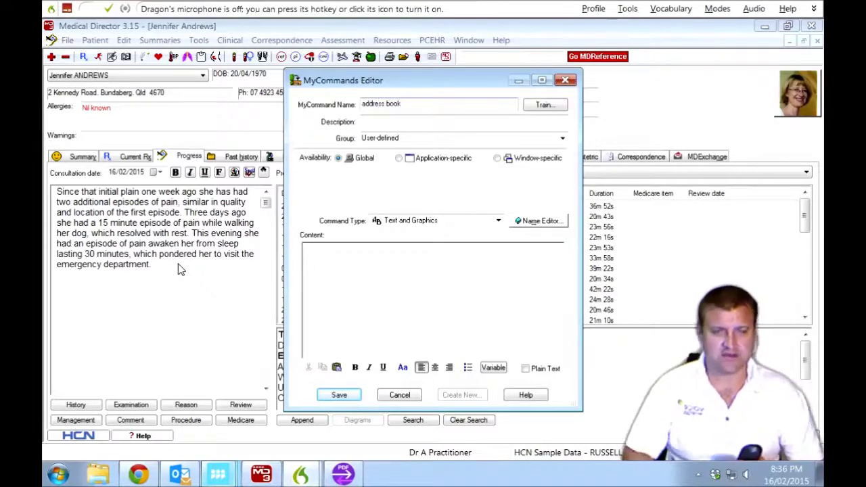
pyautogui.click(480, 223)
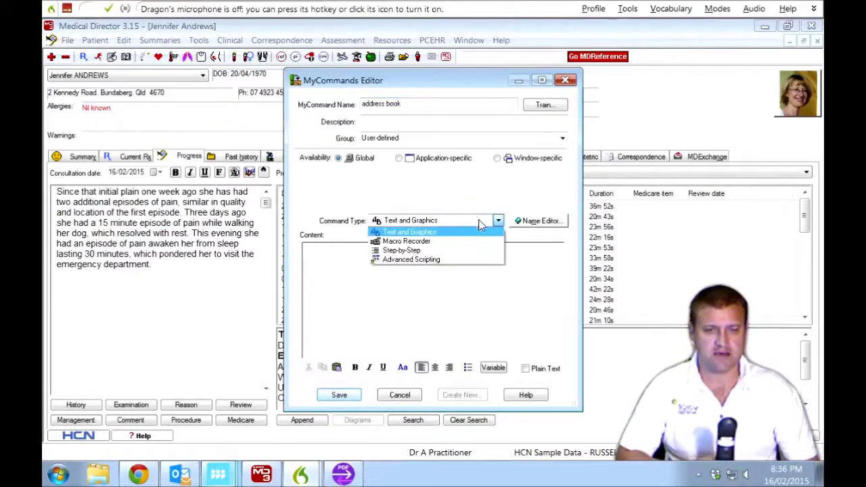
pyautogui.click(450, 250)
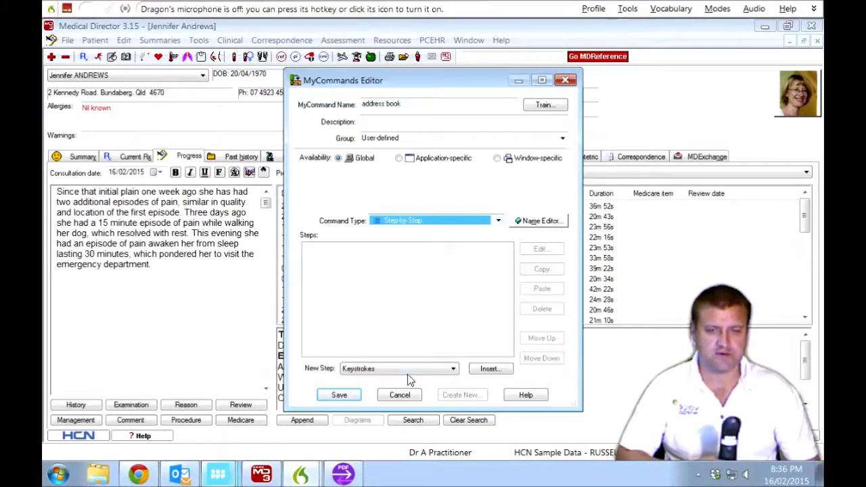
# Step: Add a keystroke step sending Ctrl + K to the "address book" command and save the command
pyautogui.click(485, 369)
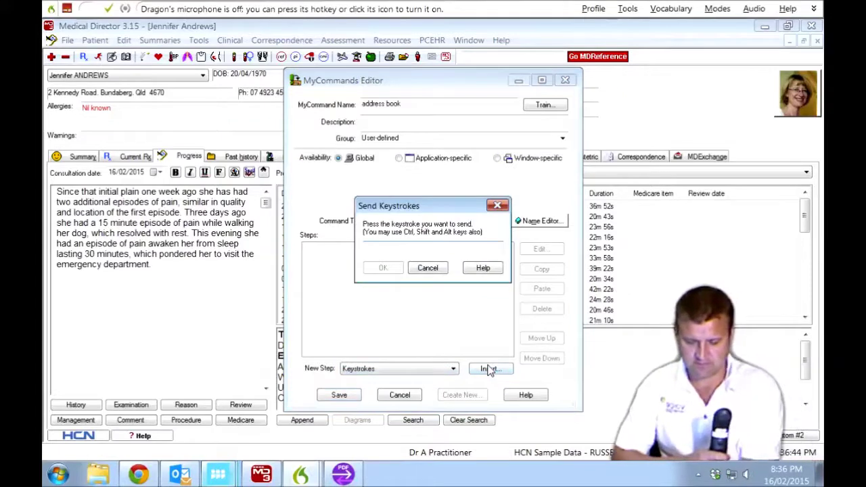
pyautogui.hotkey('ctrl', 'k')
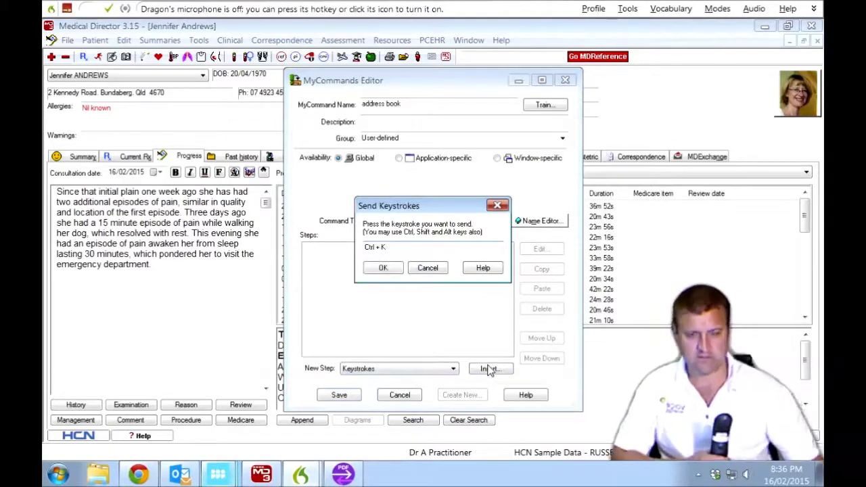
pyautogui.click(382, 268)
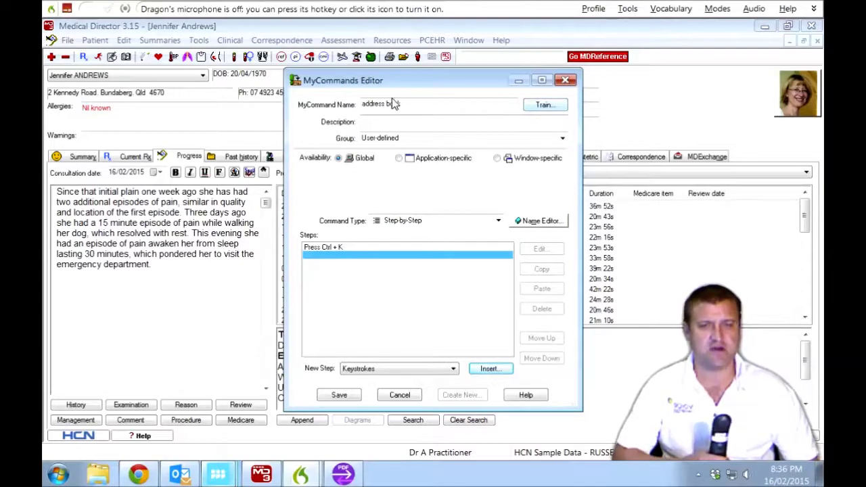
pyautogui.click(340, 396)
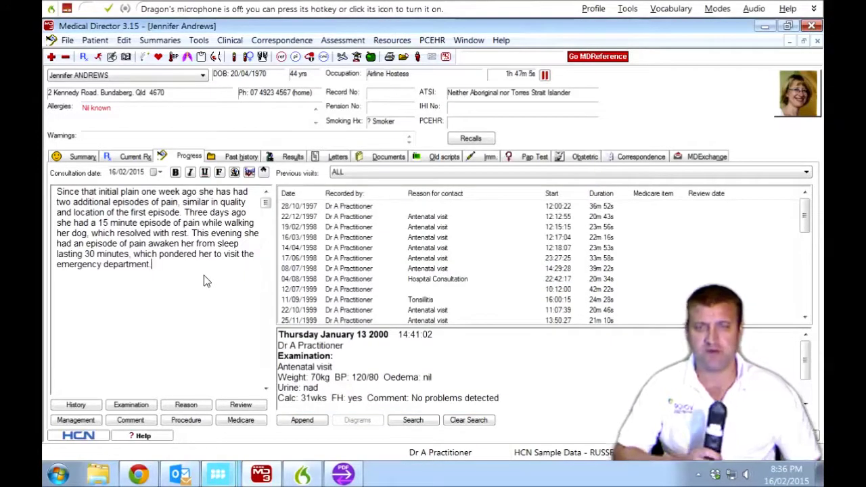
# Step: Test the "address book" voice command by opening the Address Book, and return to the patient's progress note
pyautogui.press('KP_Add')
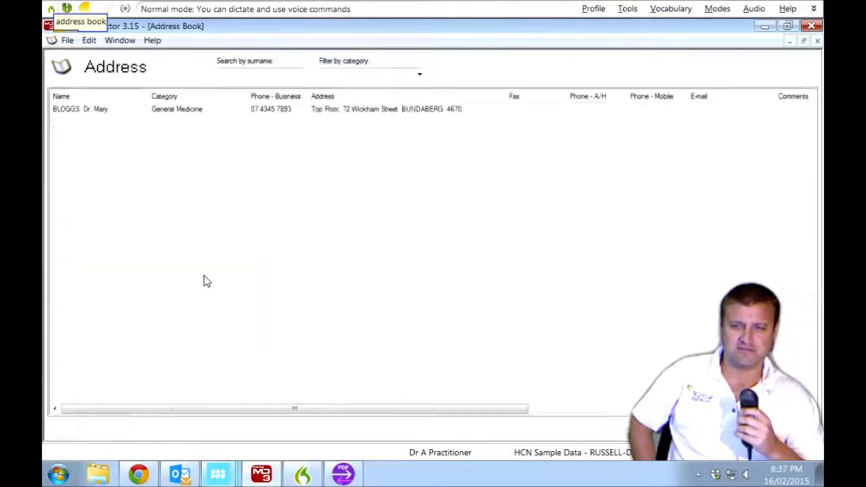
pyautogui.press('KP_Add')
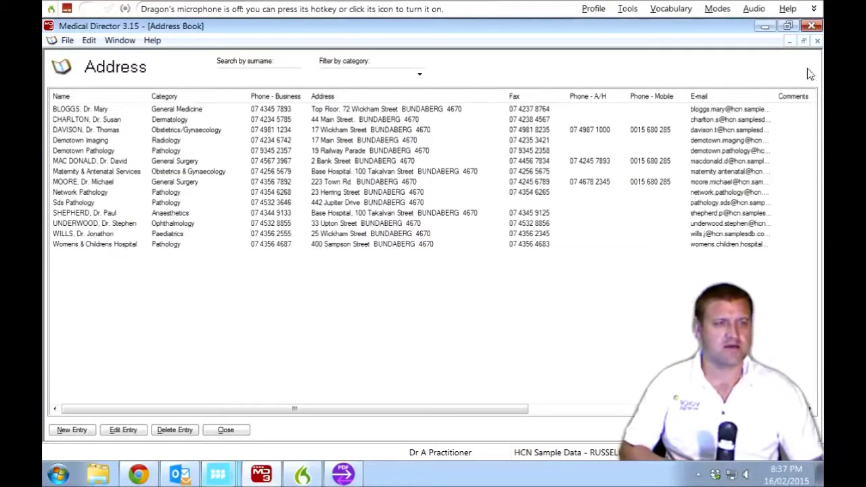
pyautogui.click(817, 41)
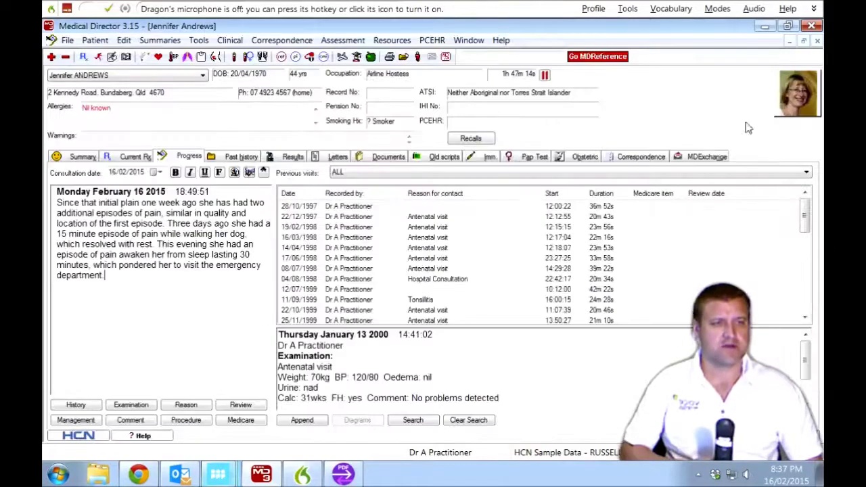
pyautogui.click(234, 337)
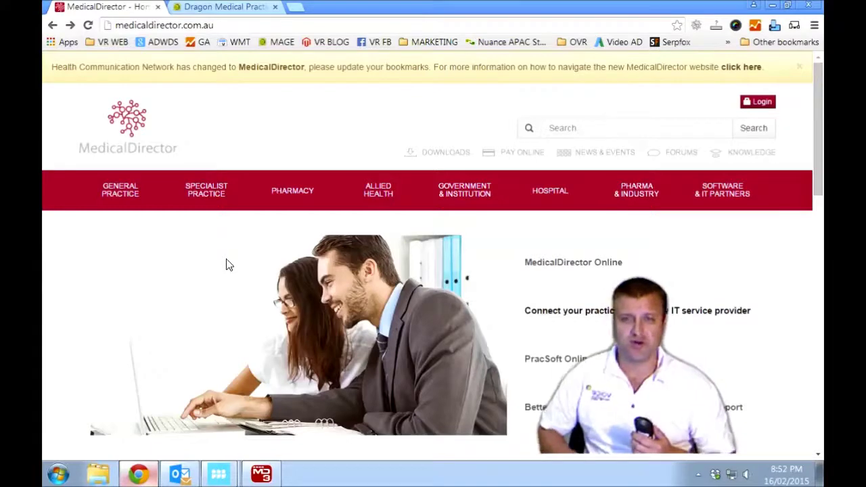
# Step: View the Dragon Medical Practice Edition 2 with PowerMic product page in the browser and return to the MedicalDirector home page
pyautogui.click(220, 7)
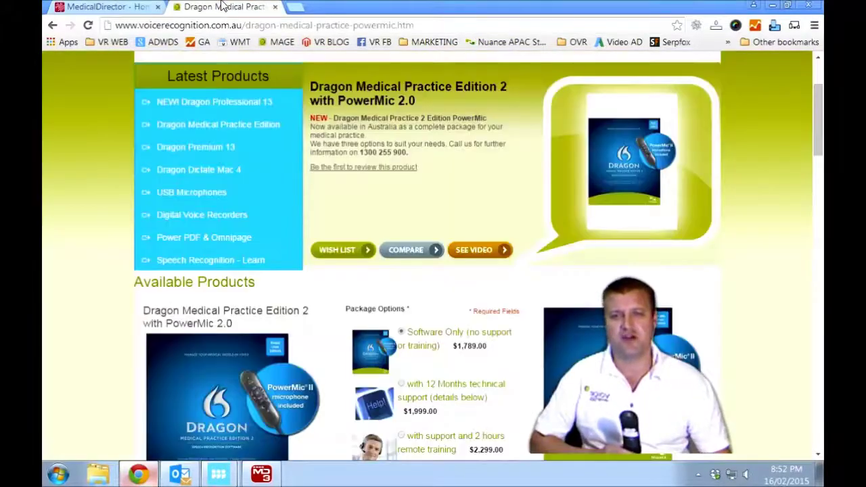
pyautogui.click(116, 6)
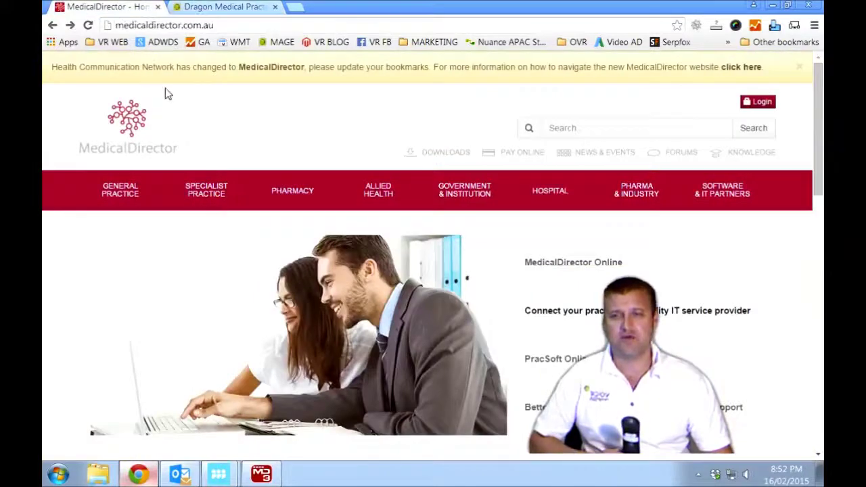